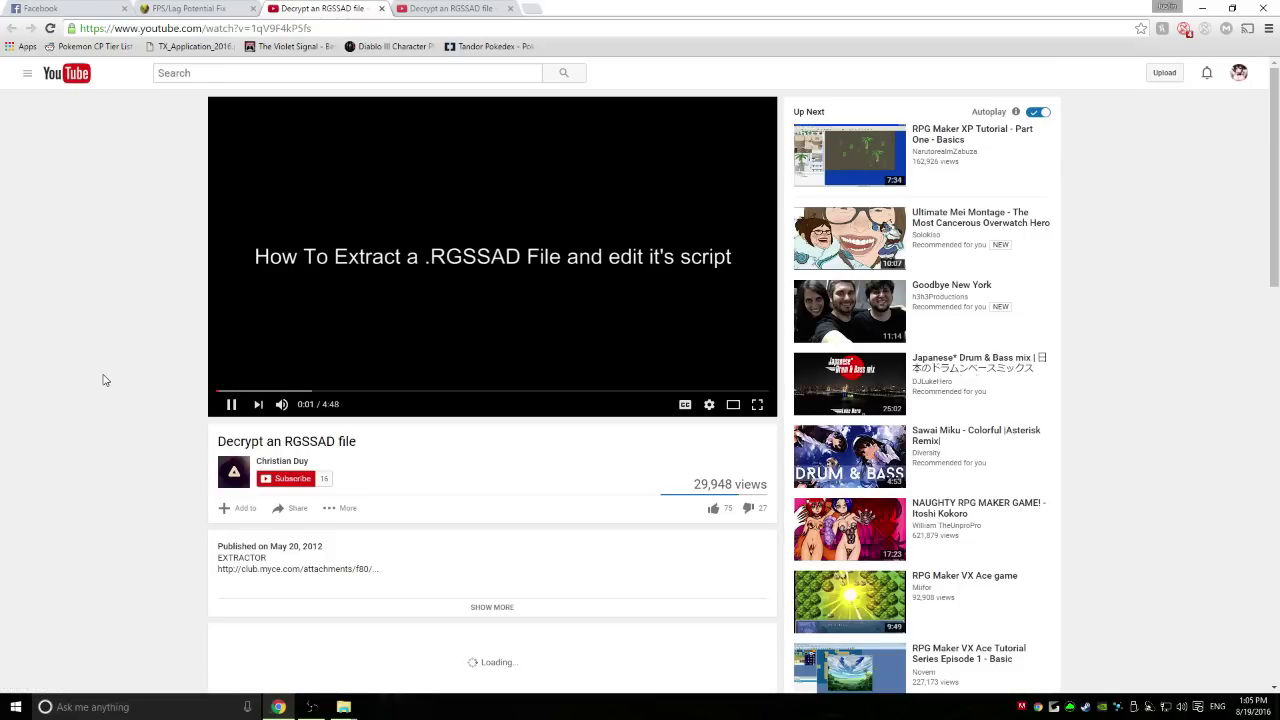
Step: Download the EXTRACTOR zip linked in the video description and open it in WinRAR
click(481, 609)
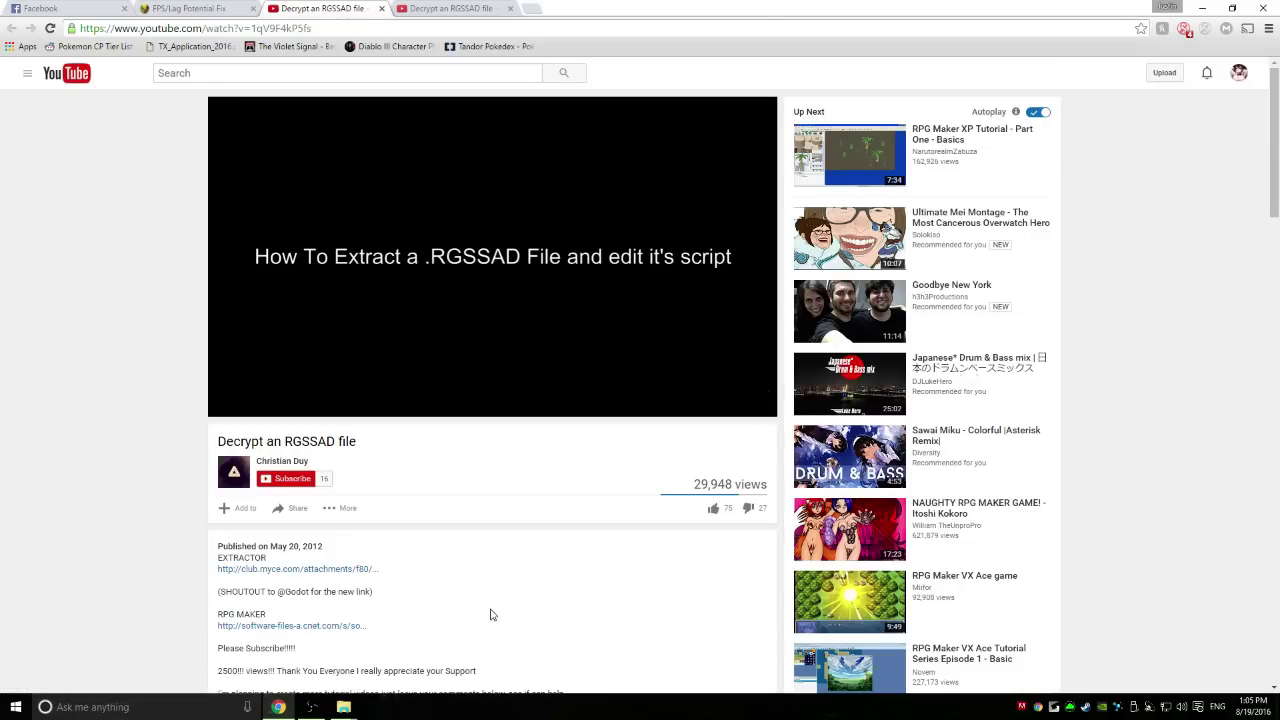
click(260, 569)
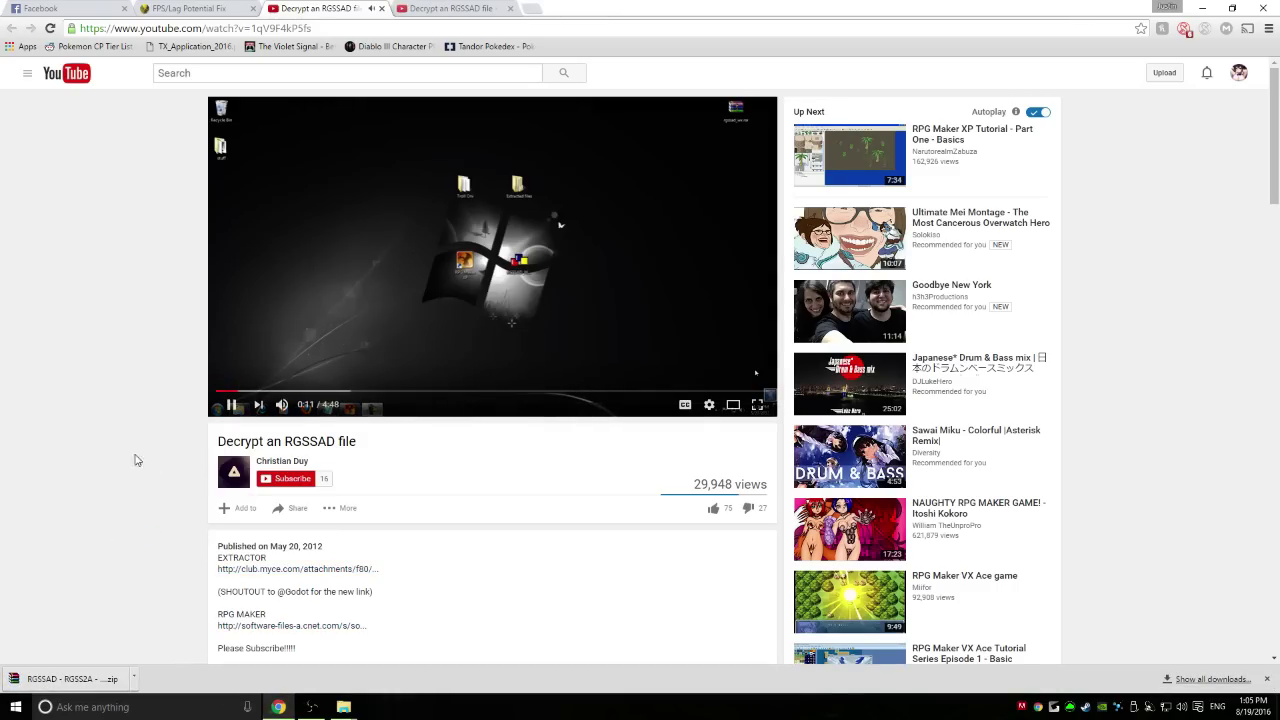
click(70, 679)
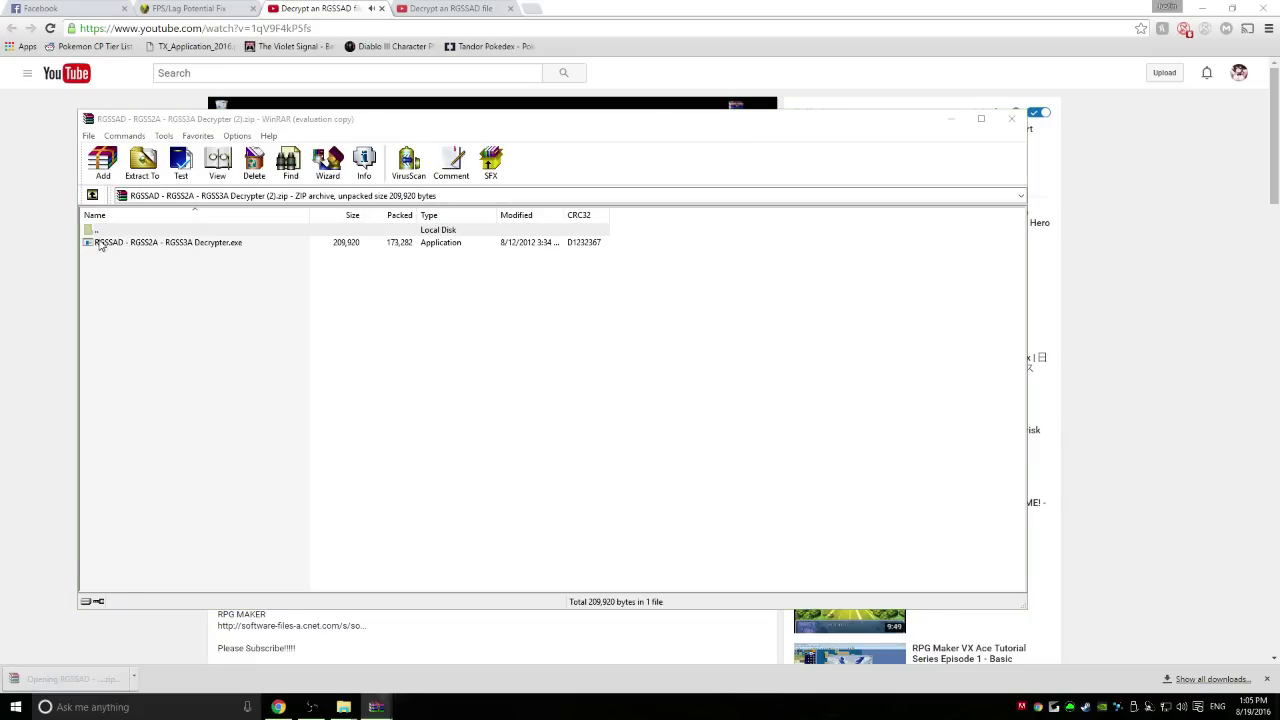
Step: Minimize Chrome and select the RGSSAD - RGSS2A - RGSS3A Decrypter.exe inside the WinRAR archive
click(1202, 10)
click(413, 245)
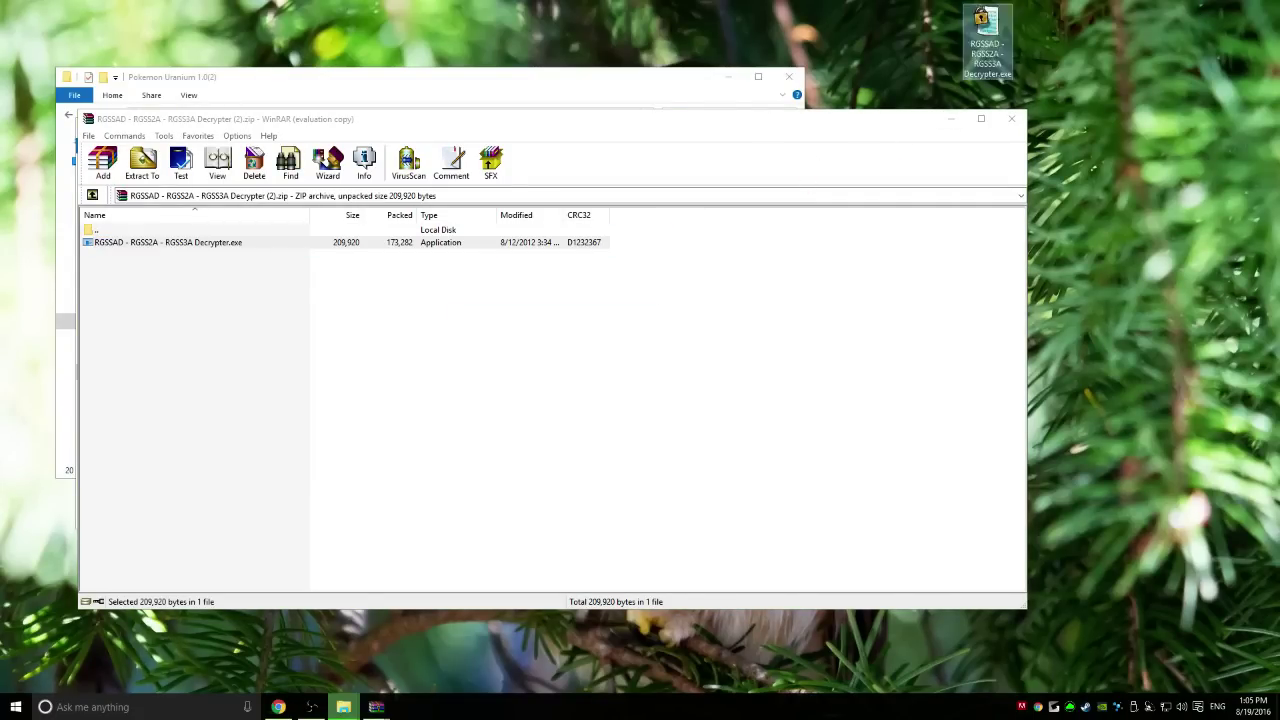
click(170, 242)
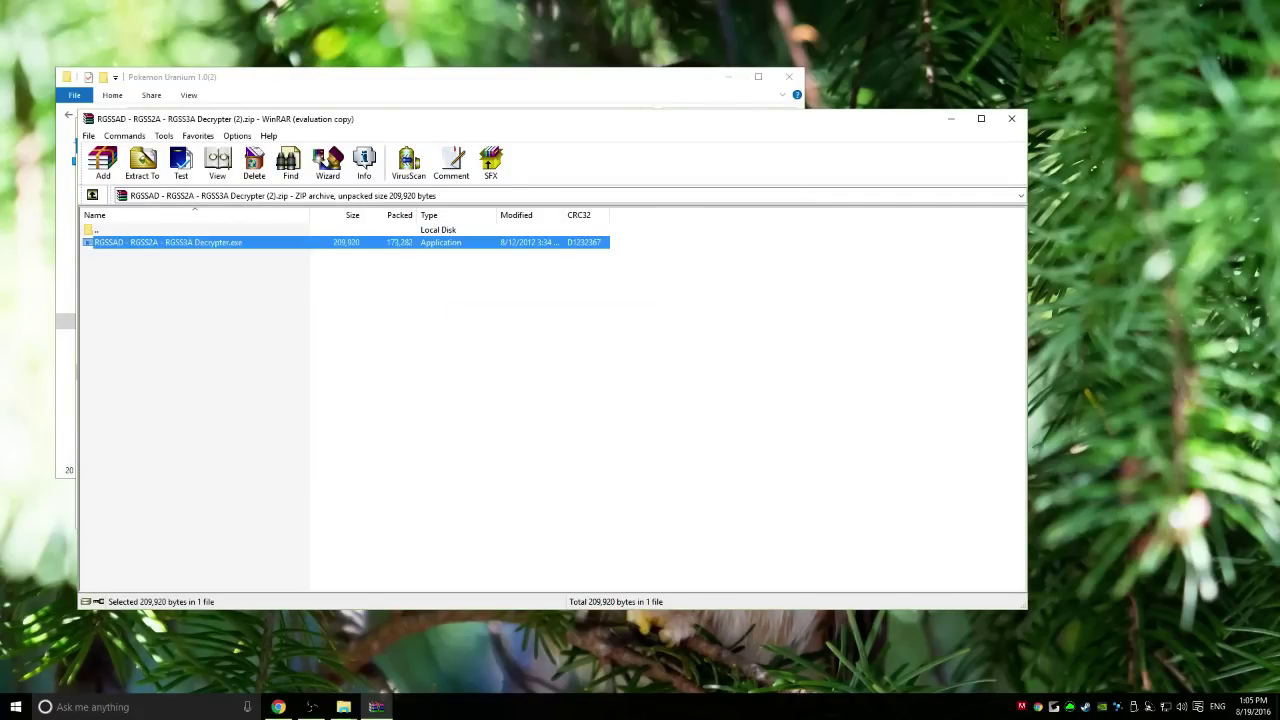
Step: Close WinRAR and the duplicate Explorer window, then drag Decrypter.exe onto the desktop
click(1011, 118)
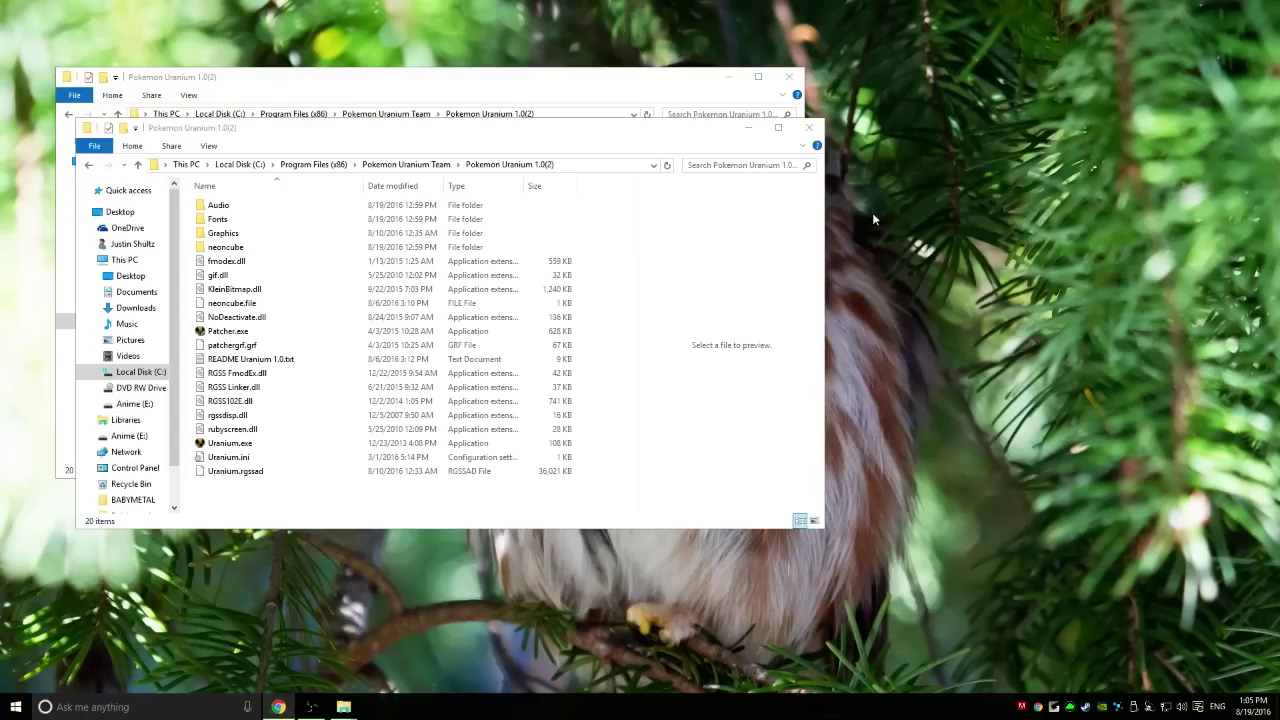
drag(563, 131, 554, 180)
click(789, 77)
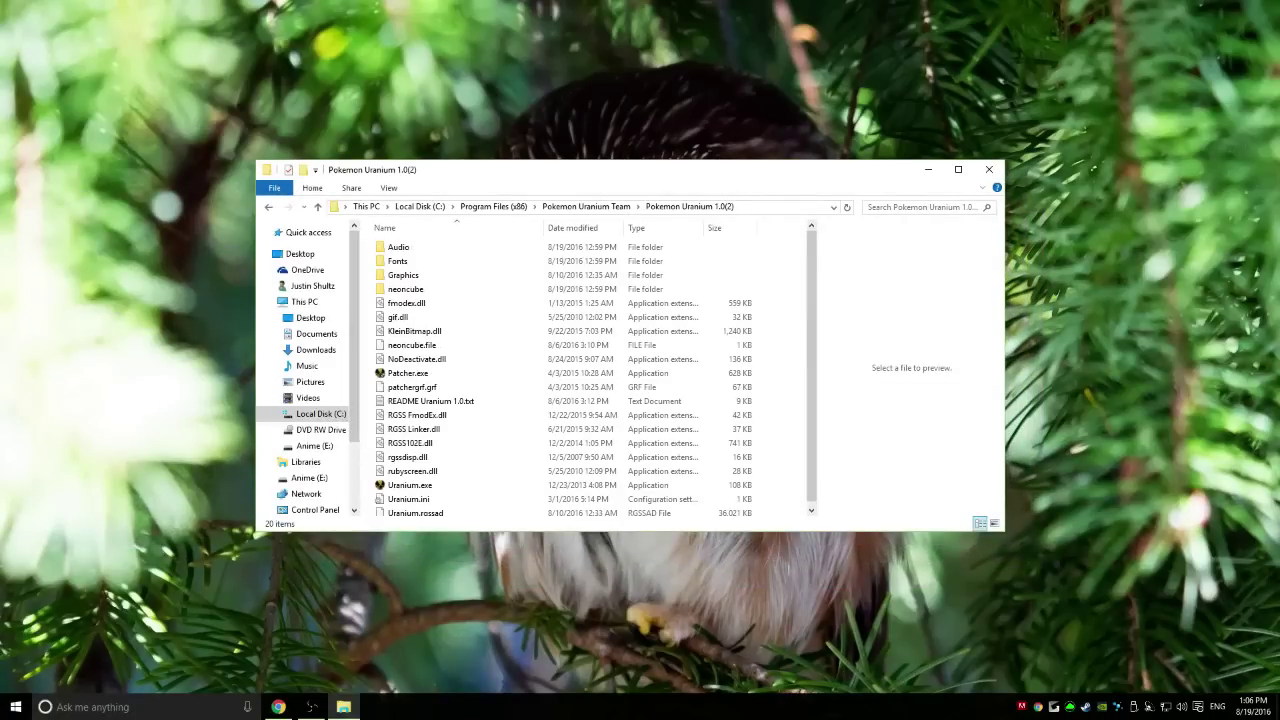
drag(356, 148, 836, 95)
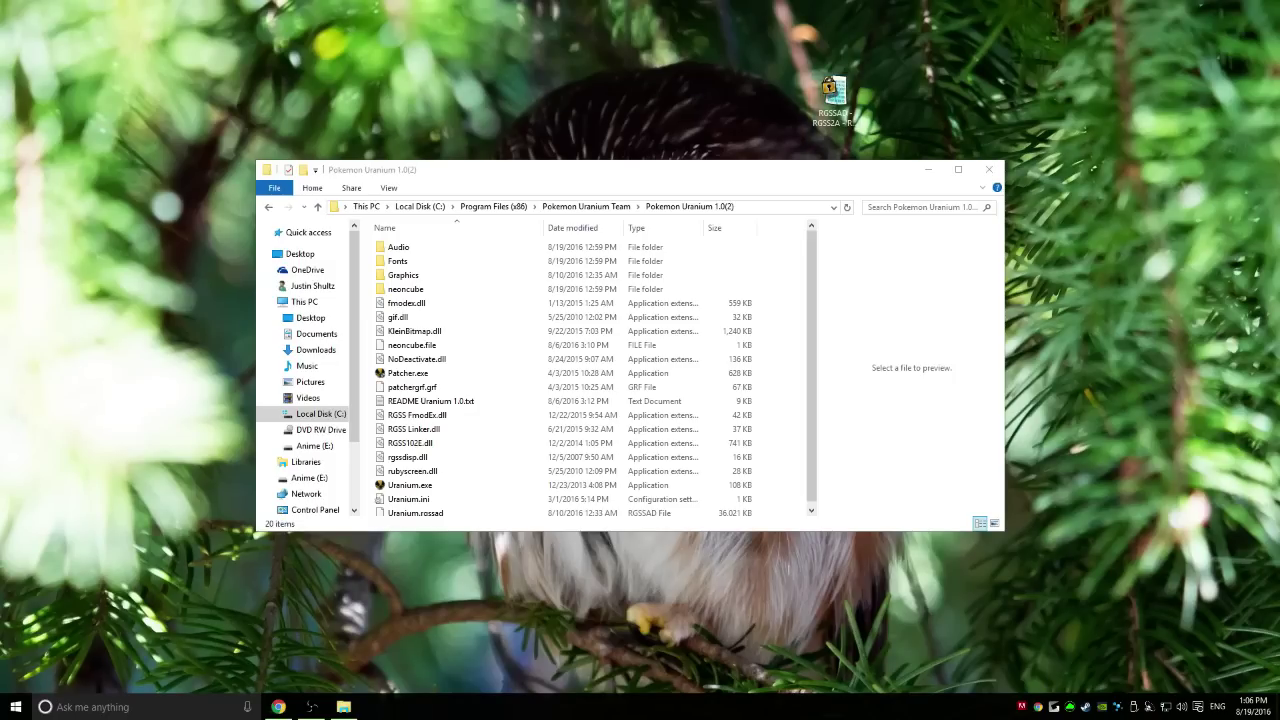
Step: Launch the decrypter from the desktop and place it beside the game folder window
double_click(831, 92)
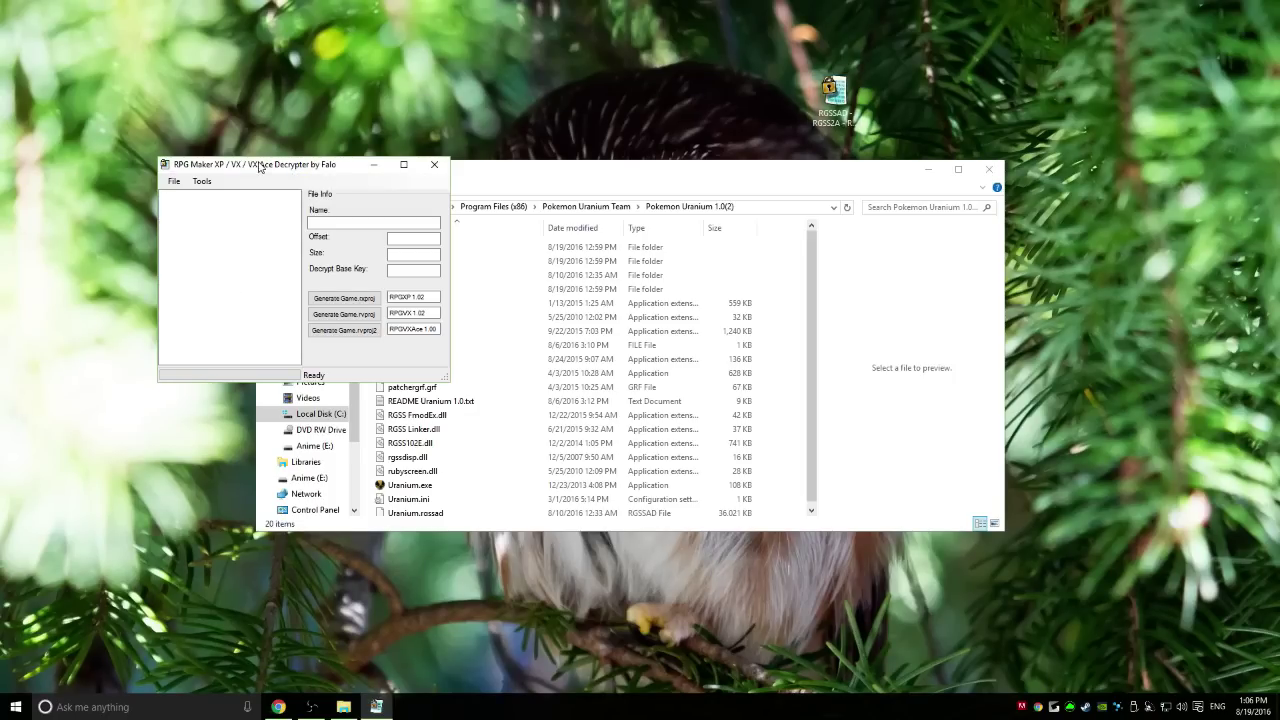
drag(259, 166, 120, 46)
drag(449, 176, 564, 197)
drag(114, 48, 148, 53)
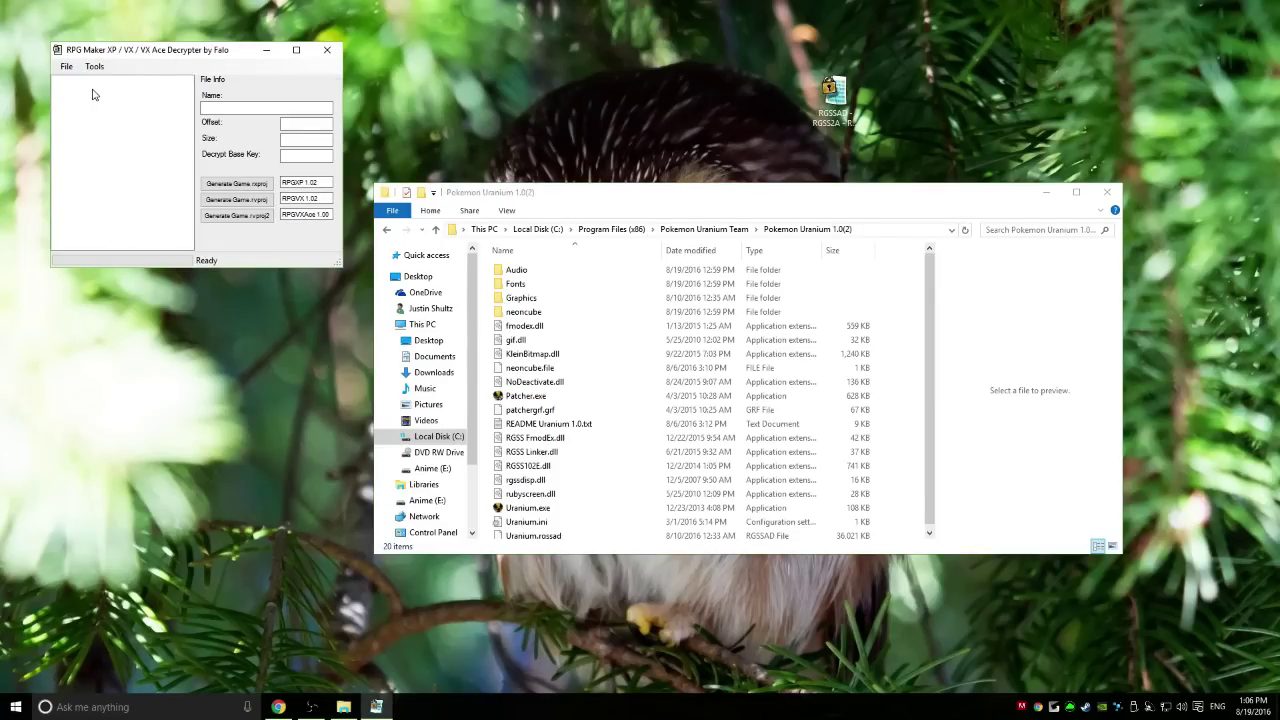
Step: Open Uranium.rgssad from C:\Program Files (x86)\Pokemon Uranium Team\Pokemon Uranium 1.0(2) in the decrypter
click(67, 67)
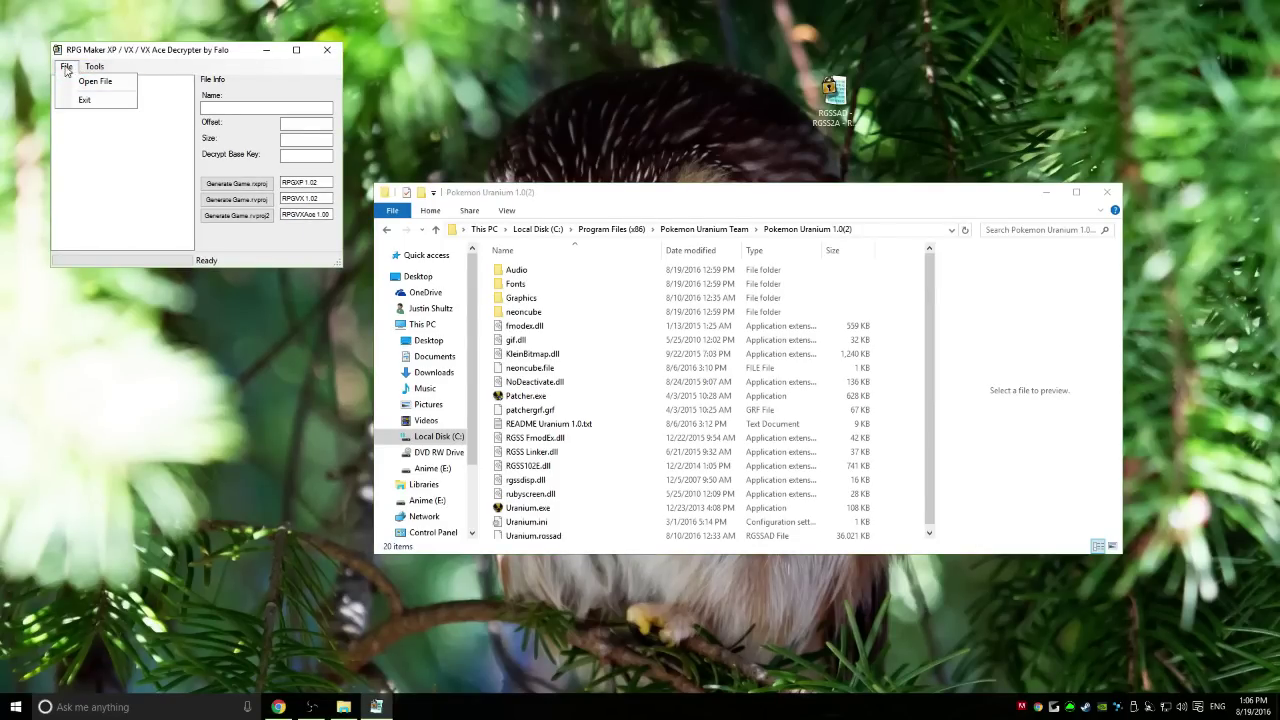
click(82, 81)
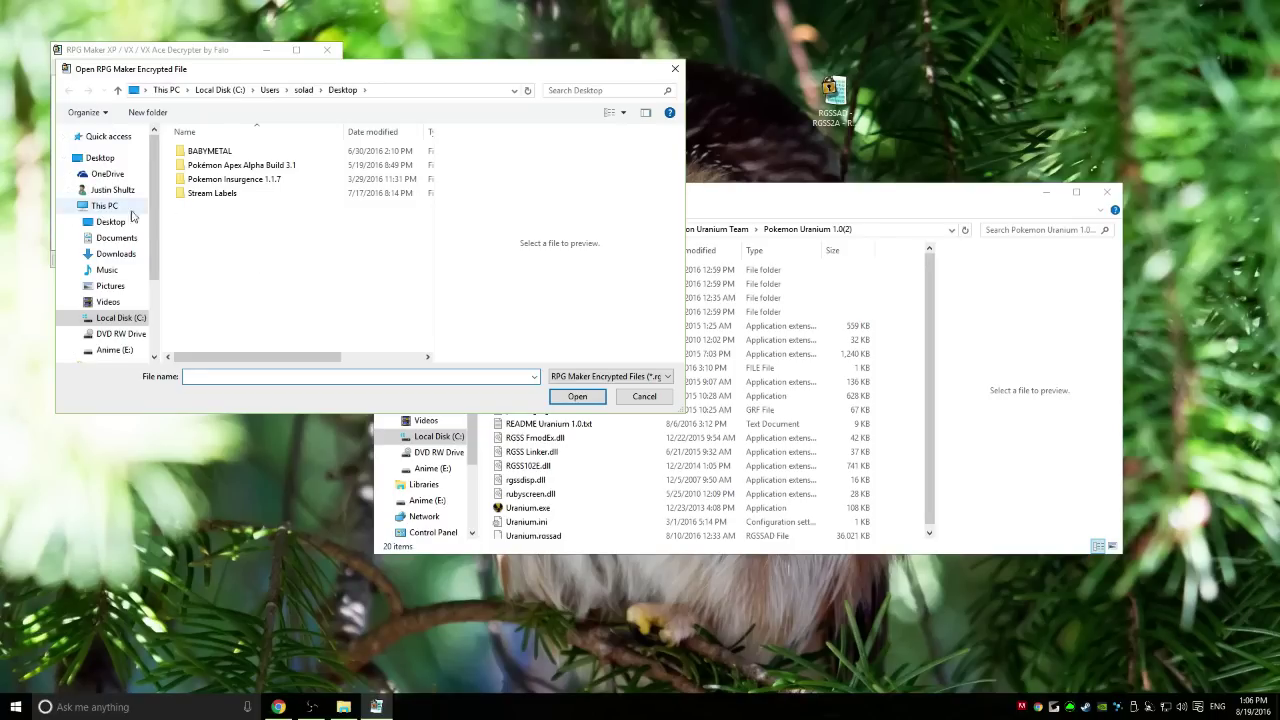
click(110, 318)
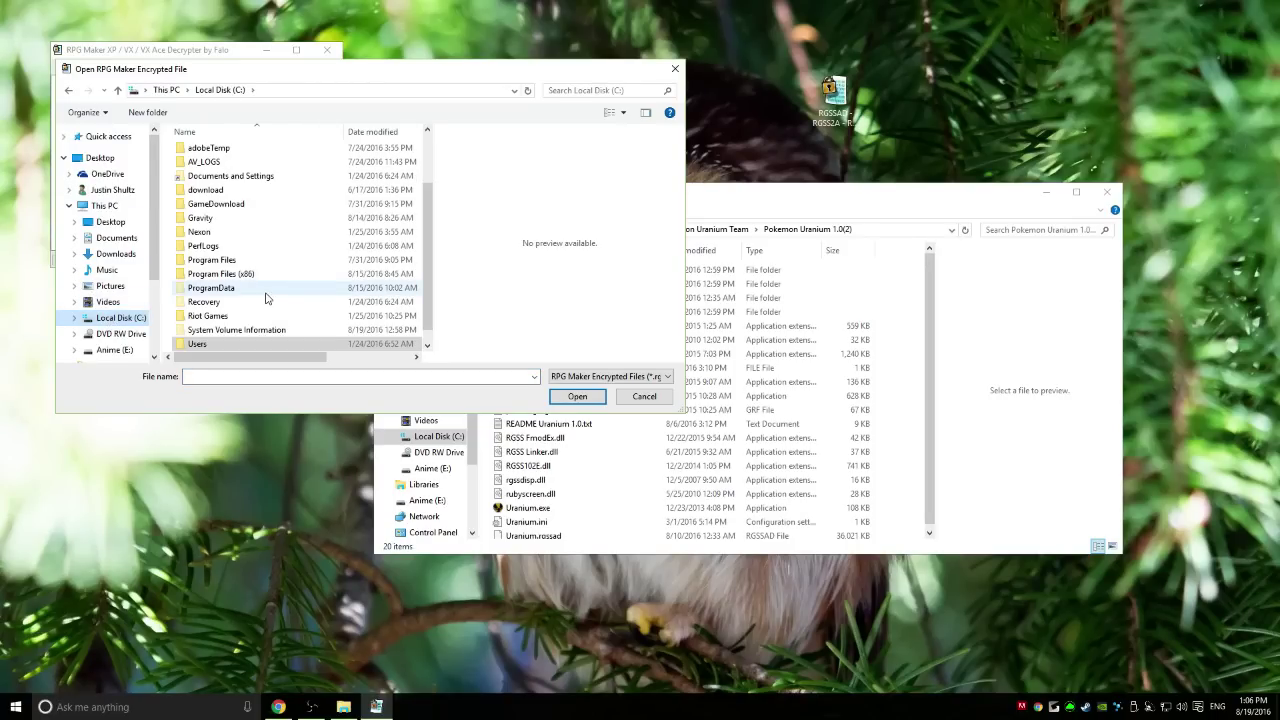
double_click(249, 274)
scroll(250, 280, down, 5)
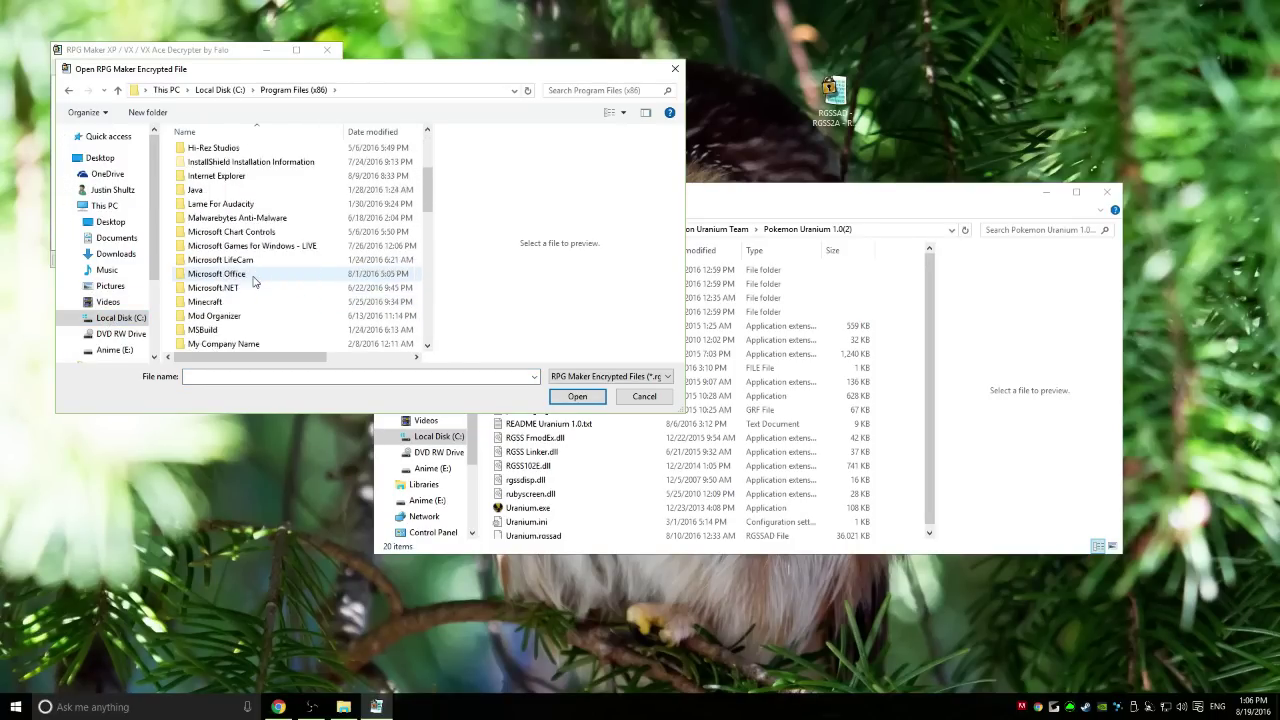
scroll(253, 282, down, 6)
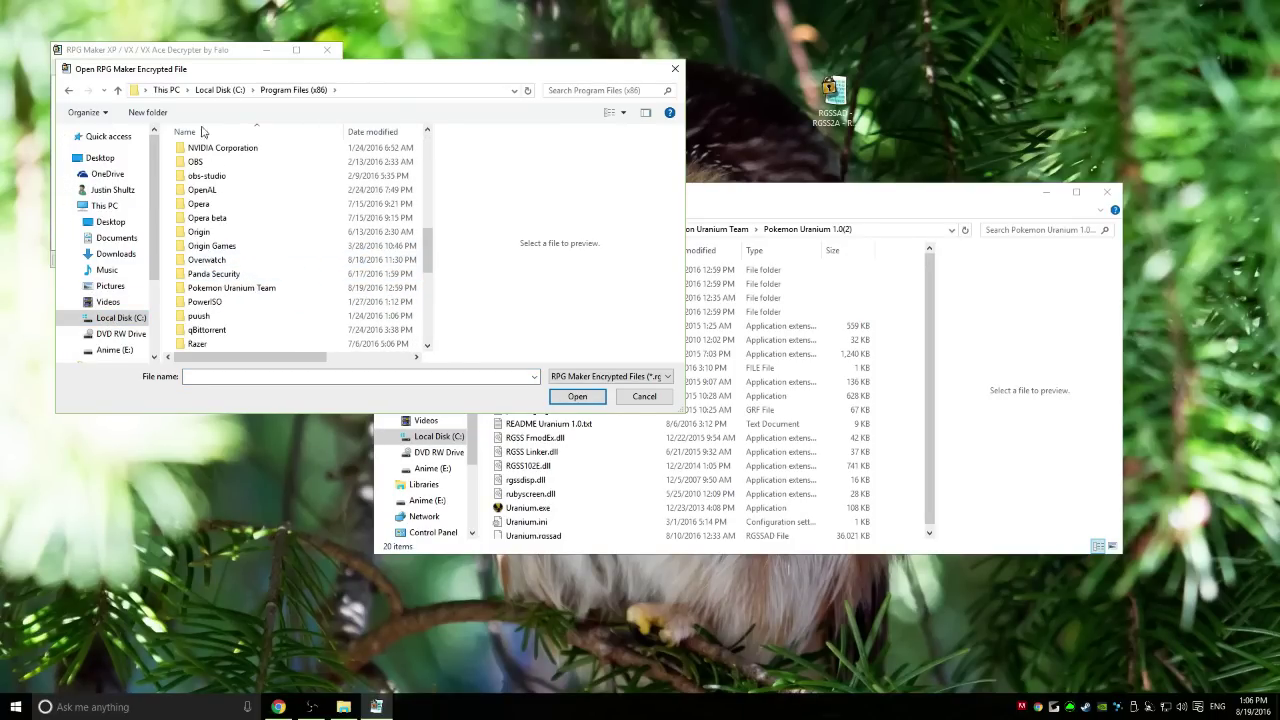
double_click(225, 288)
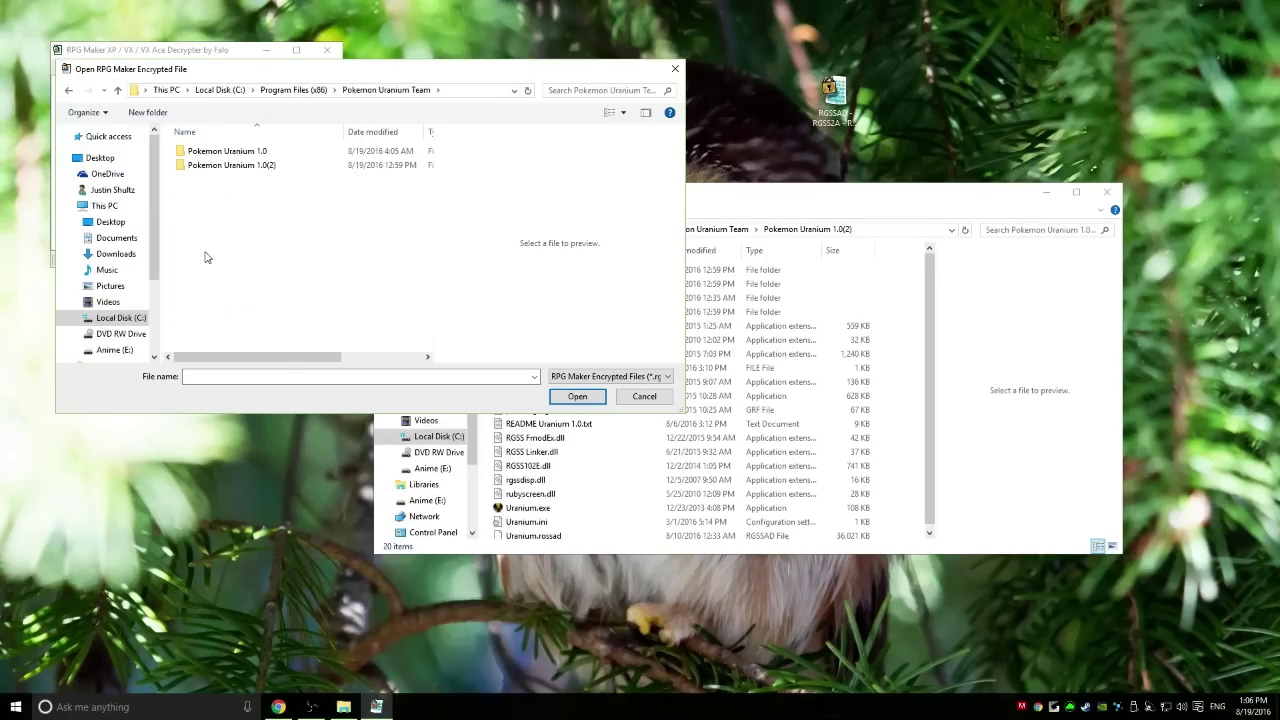
double_click(249, 166)
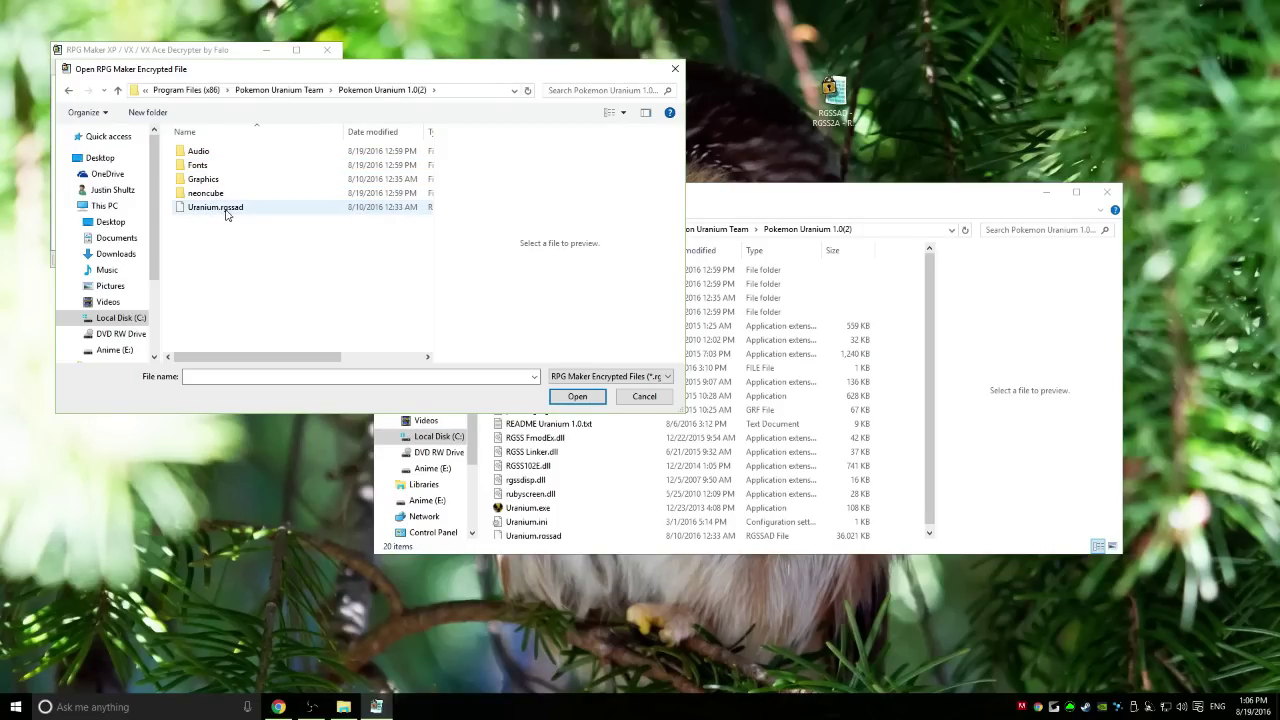
click(247, 208)
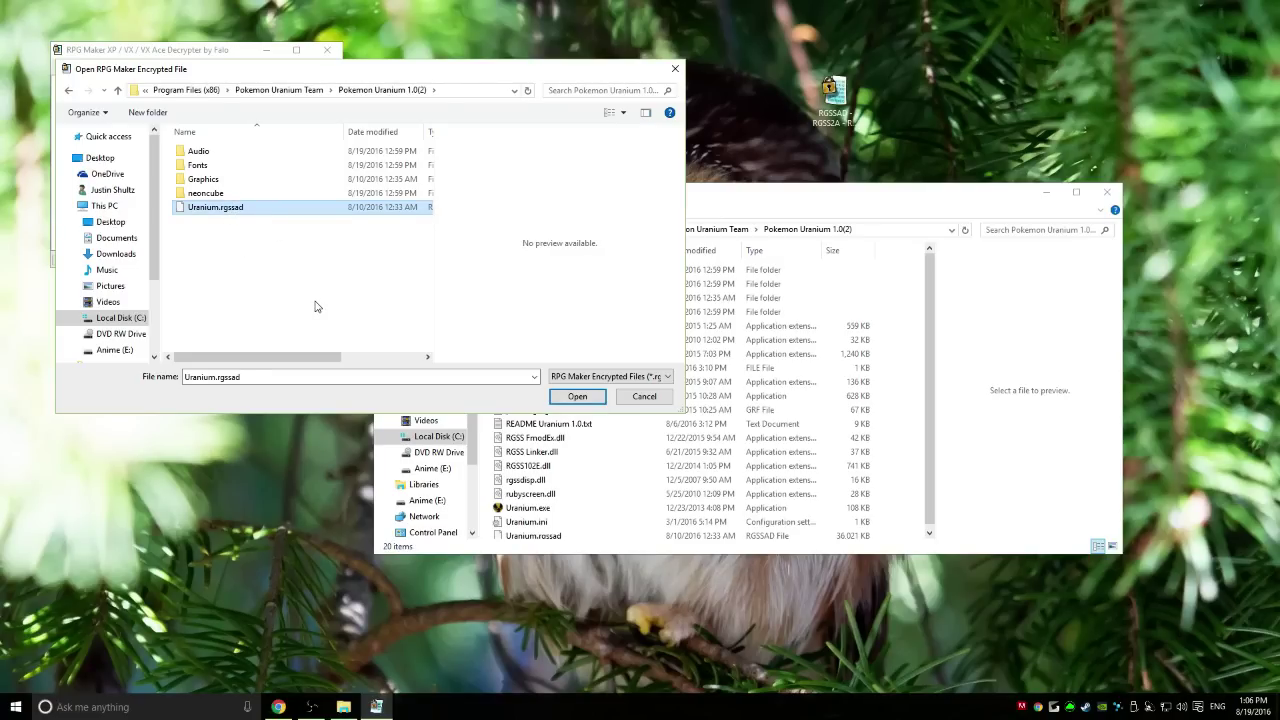
click(578, 396)
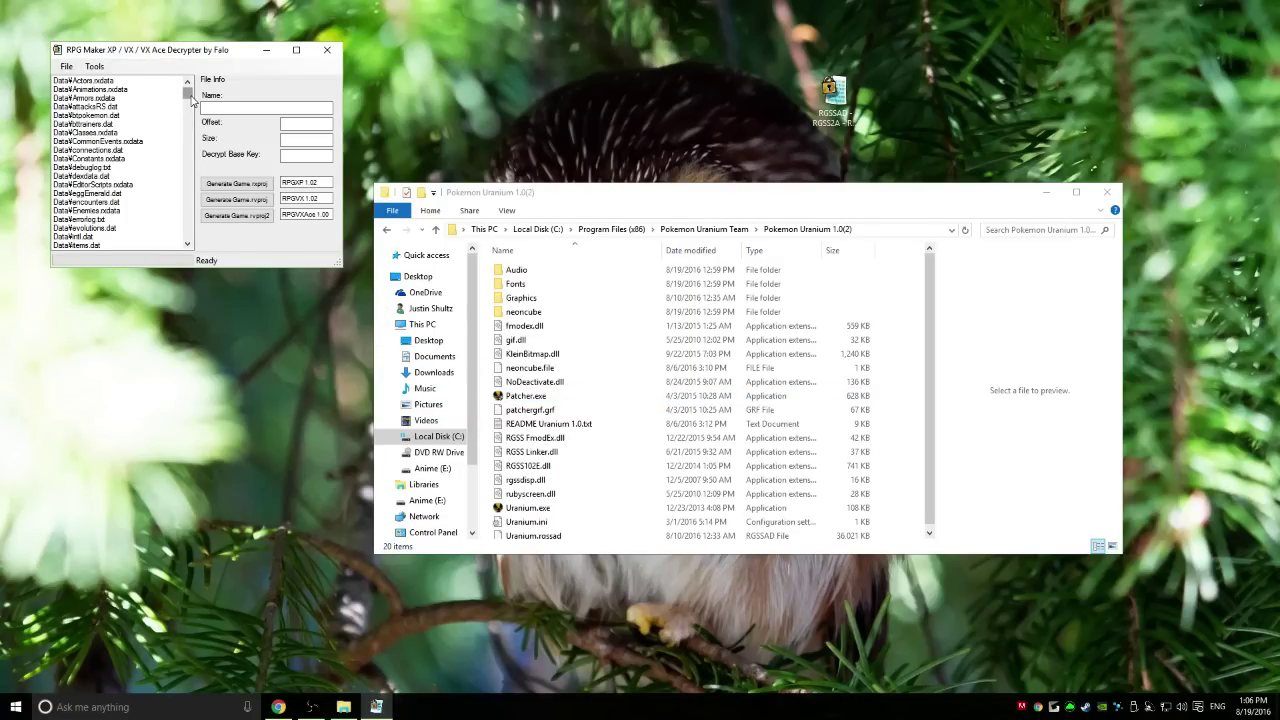
Step: Run Tools > Extract All Files on Uranium.rgssad and confirm the Success! message
mouse_move(189, 93)
mouse_down()
mouse_move(192, 178)
mouse_move(203, 100)
mouse_move(180, 85)
mouse_up()
click(90, 67)
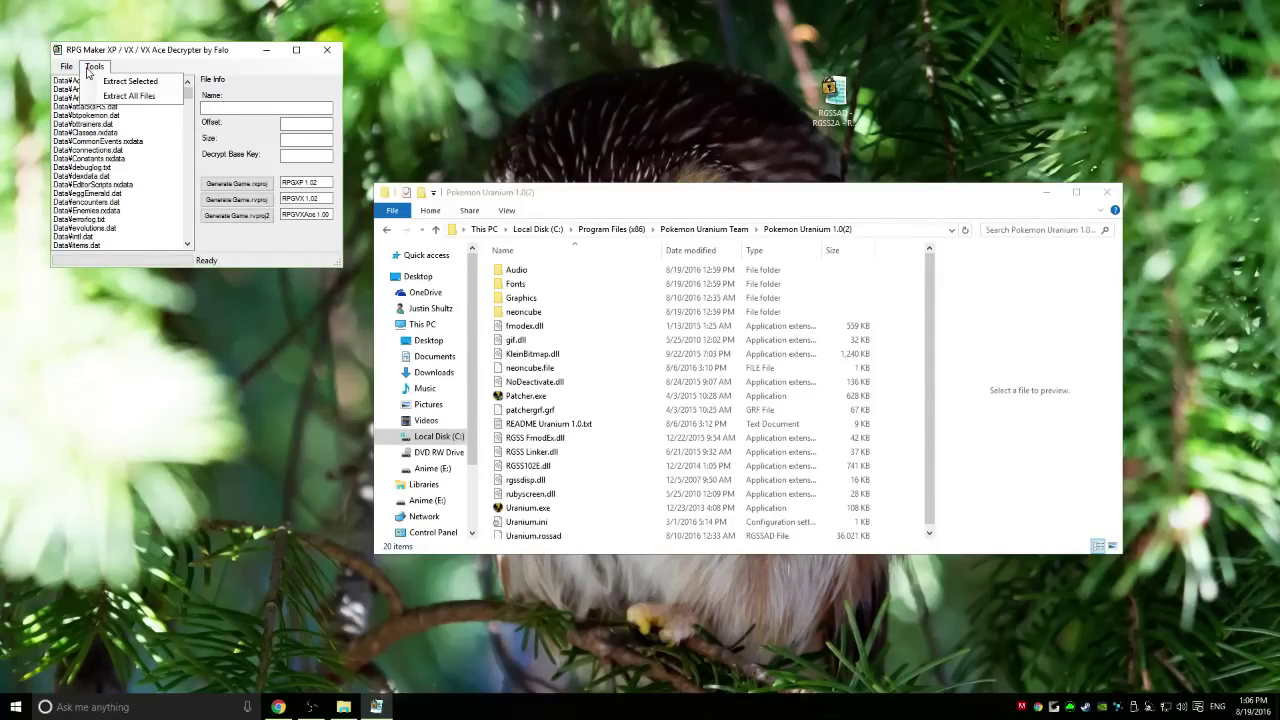
click(129, 96)
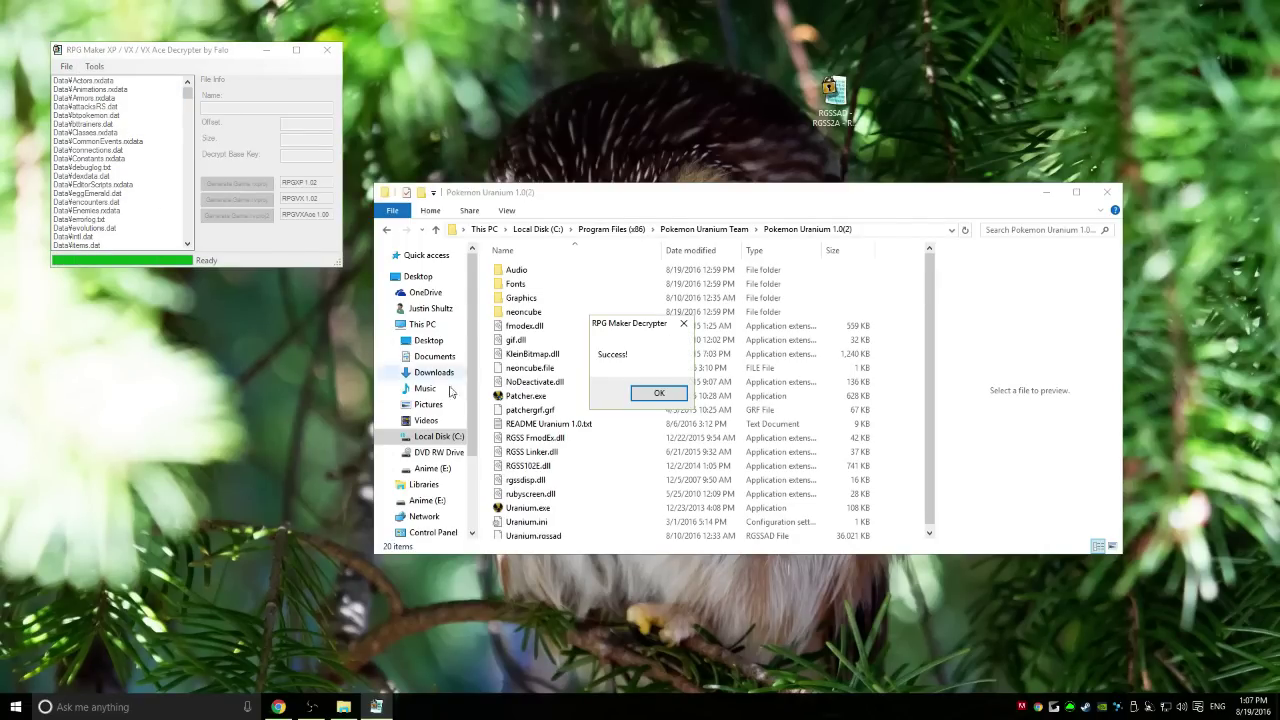
click(660, 393)
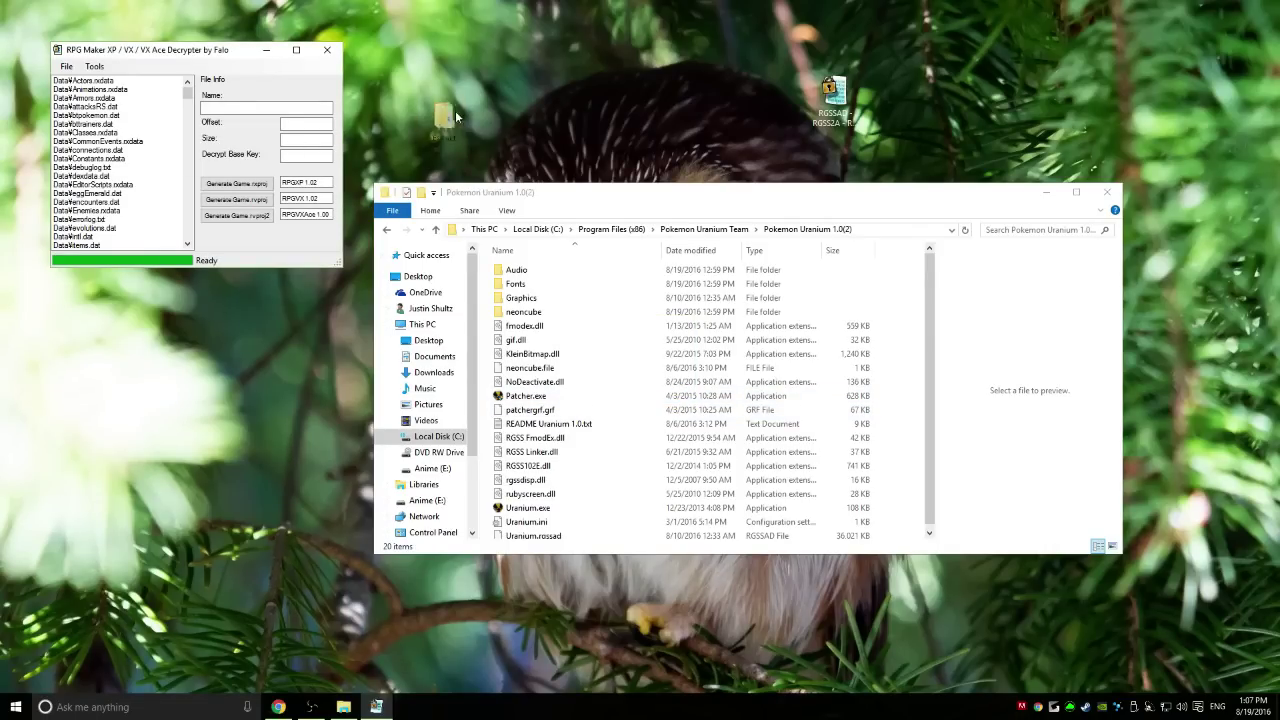
Step: Open the desktop Extract folder and arrange it beside the Pokemon Uranium 1.0(2) window
click(538, 100)
double_click(538, 100)
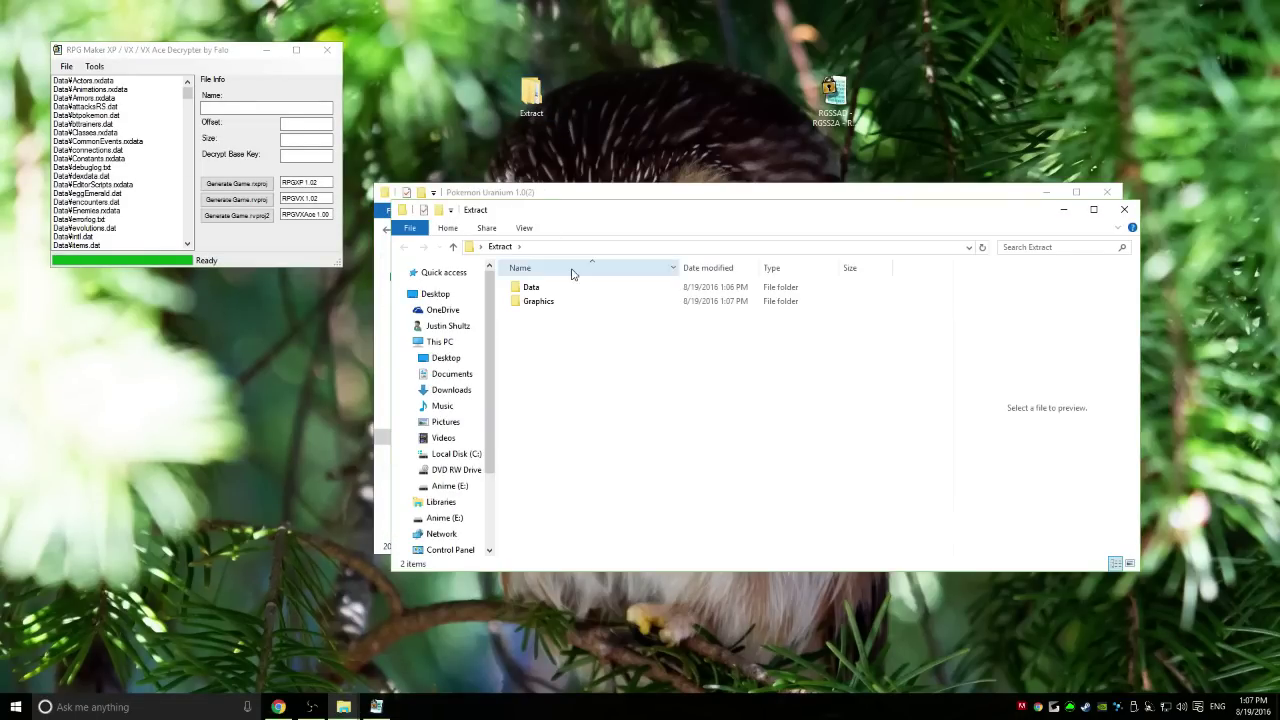
drag(583, 200, 720, 83)
click(931, 186)
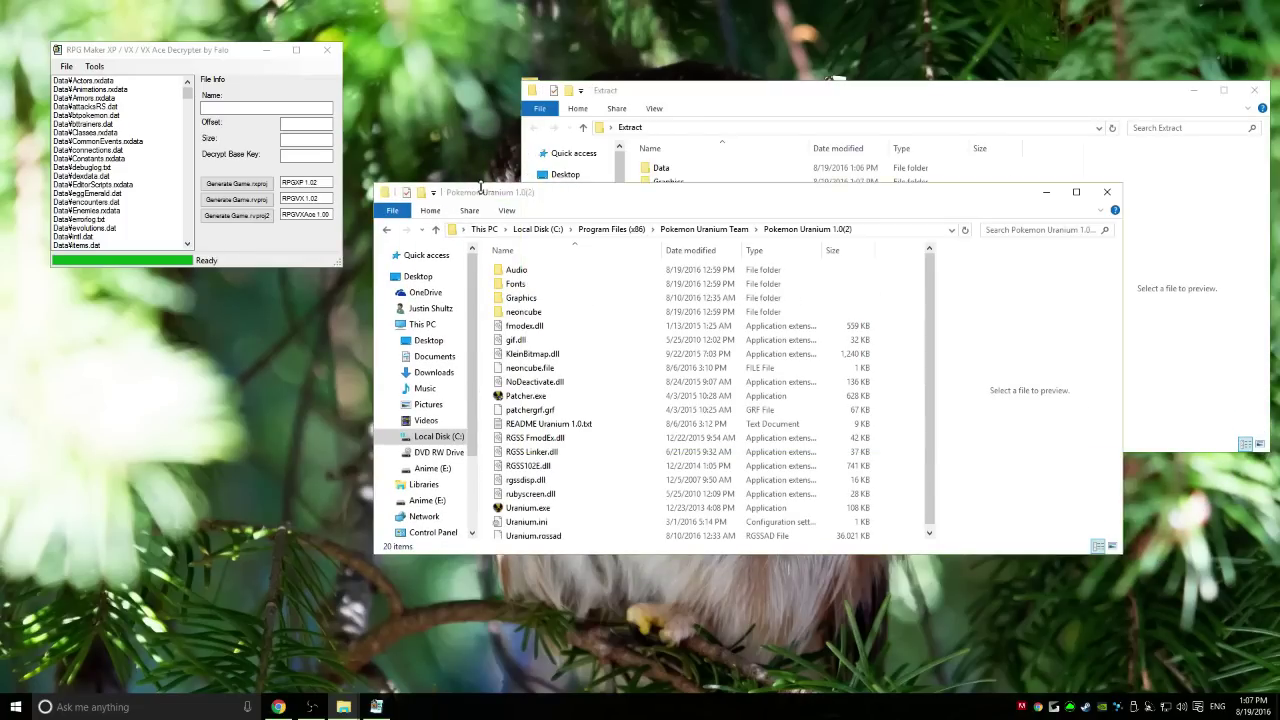
drag(931, 186, 741, 277)
click(827, 235)
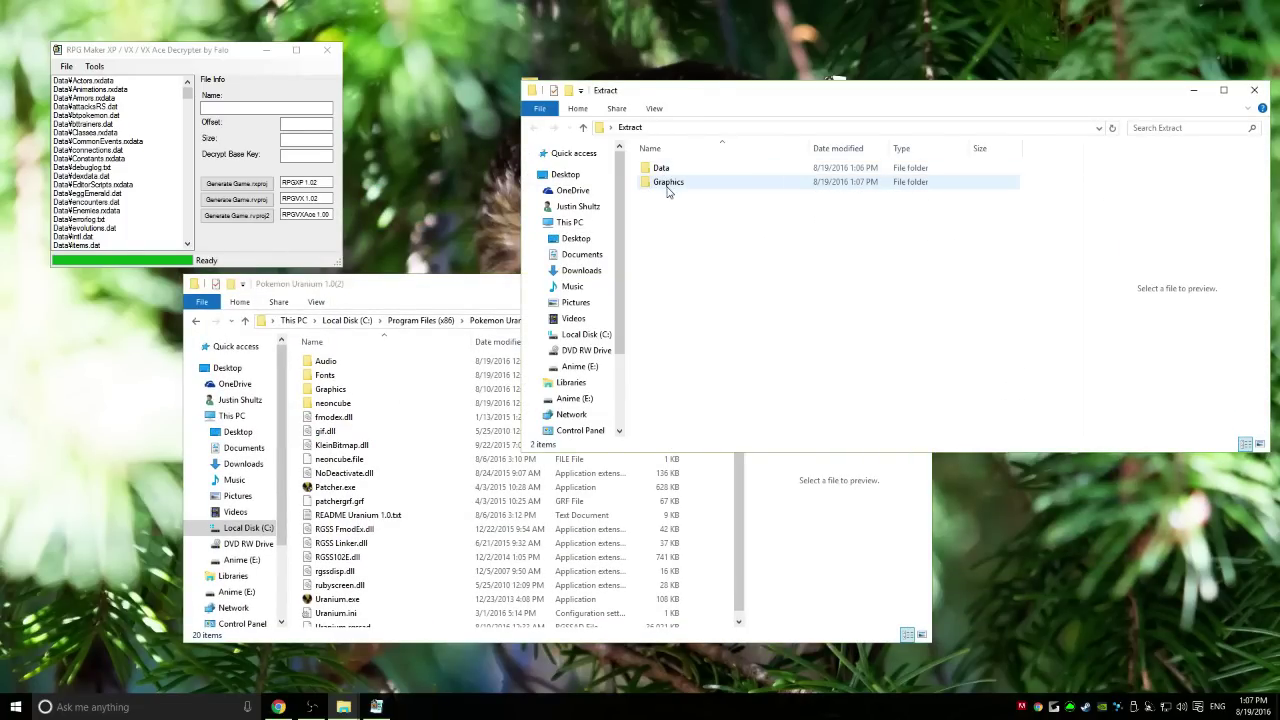
drag(410, 283, 305, 211)
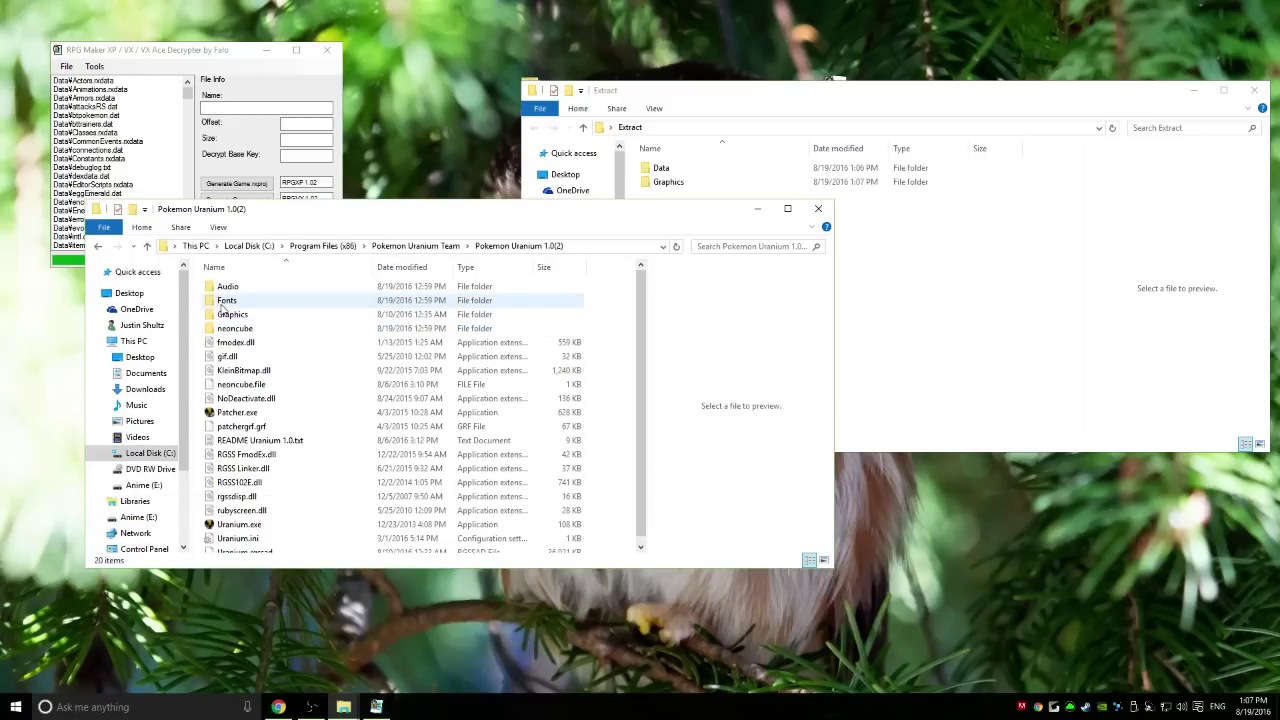
Step: Move Data and Graphics into Pokemon Uranium 1.0(2), granting admin permission, then select Uranium.rgssad
click(838, 241)
drag(674, 212, 631, 507)
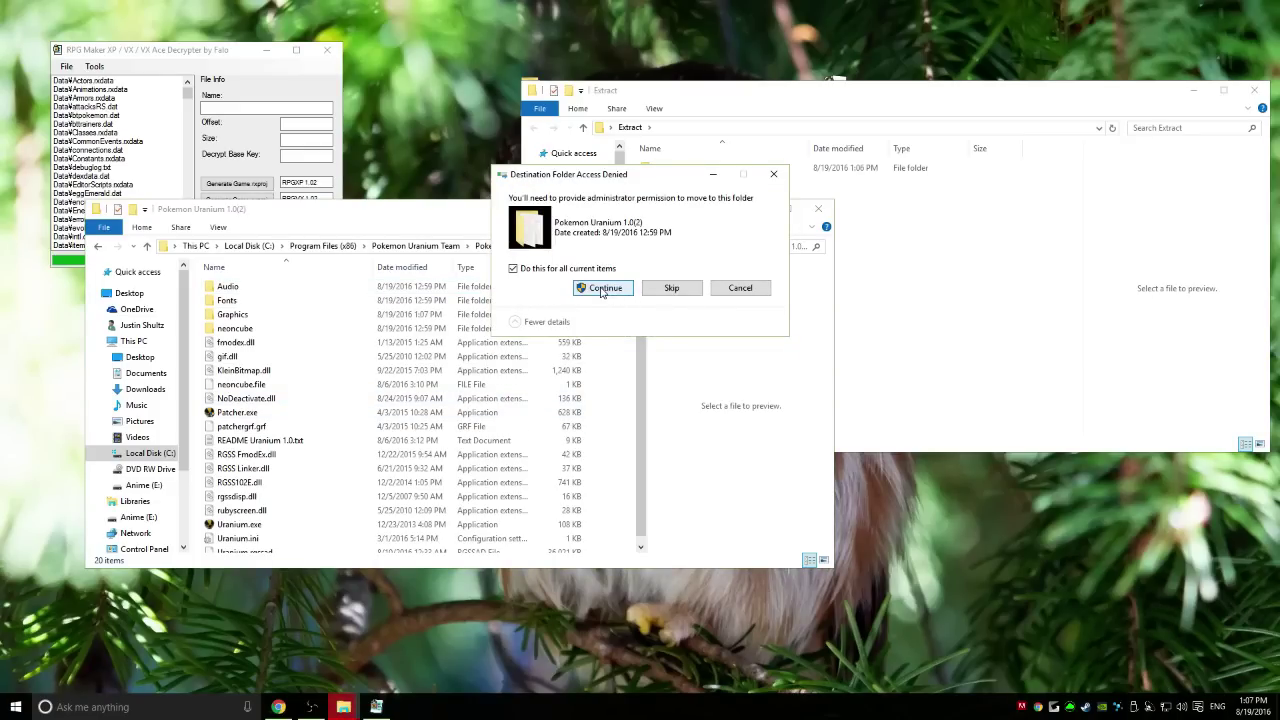
click(603, 288)
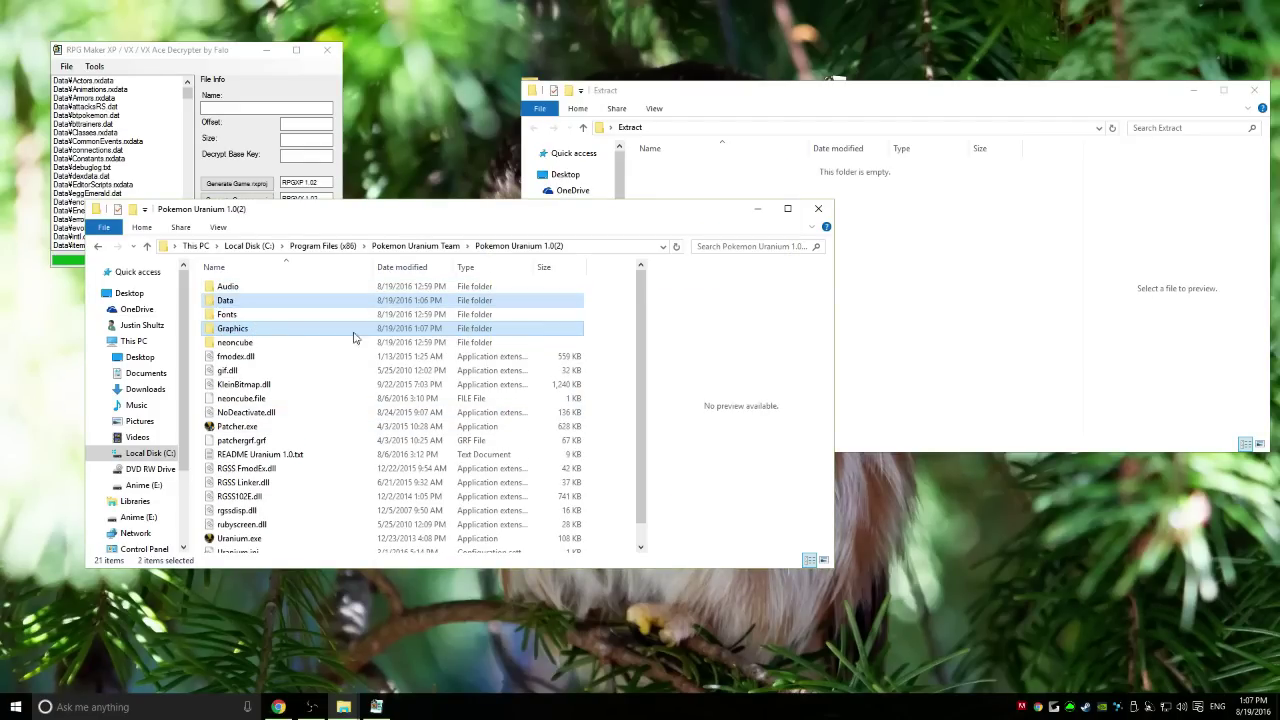
click(620, 321)
scroll(609, 334, down, 1)
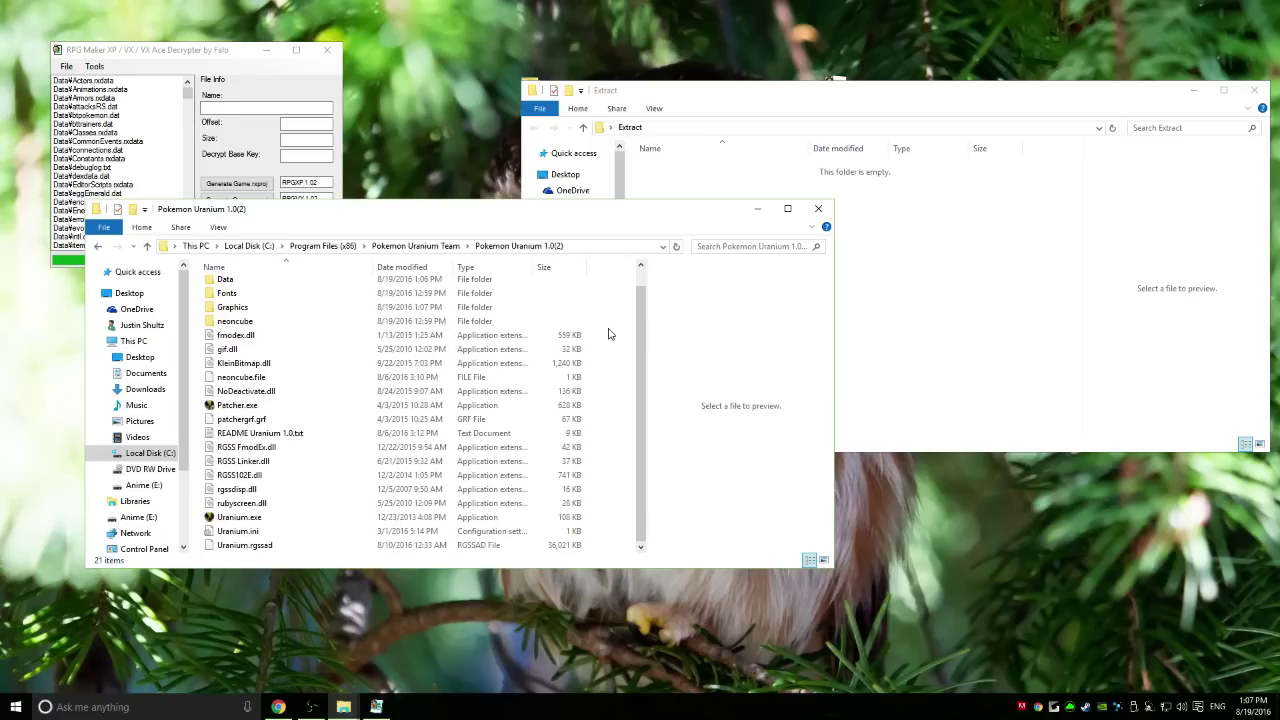
click(250, 547)
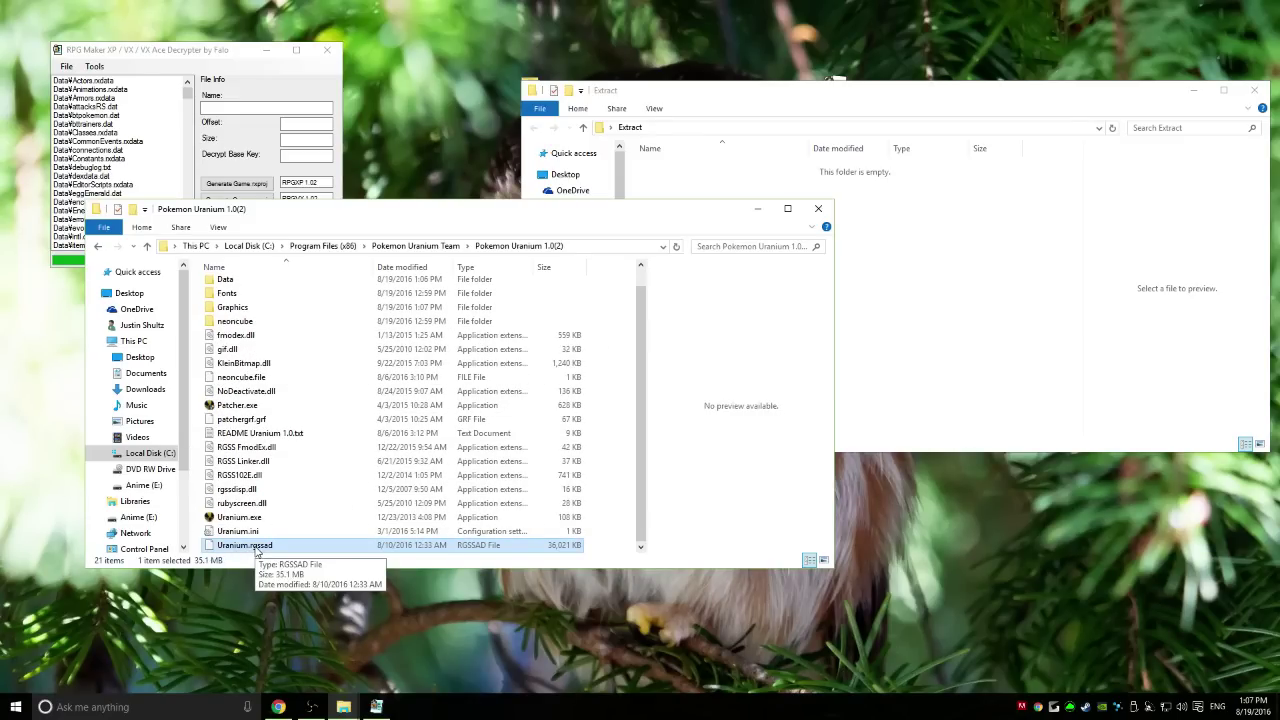
Step: Delete Uranium.rgssad from the Pokemon Uranium 1.0(2) folder via its context menu
right_click(256, 548)
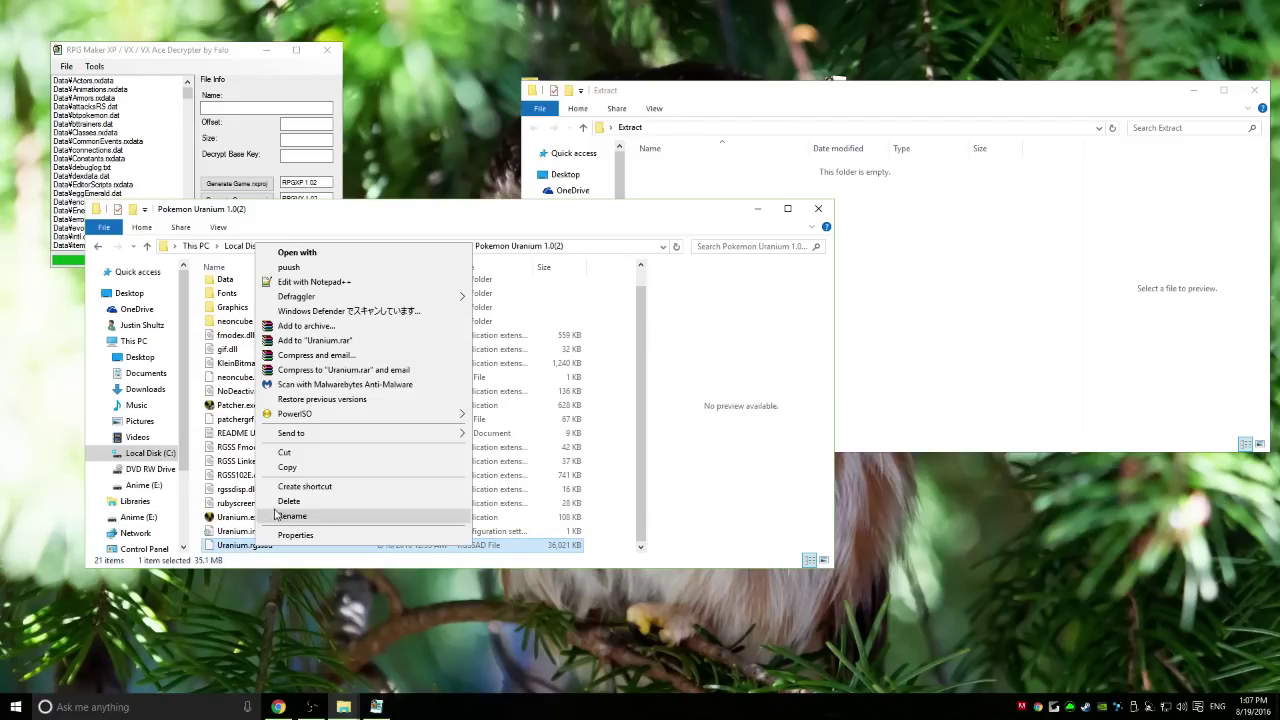
click(272, 510)
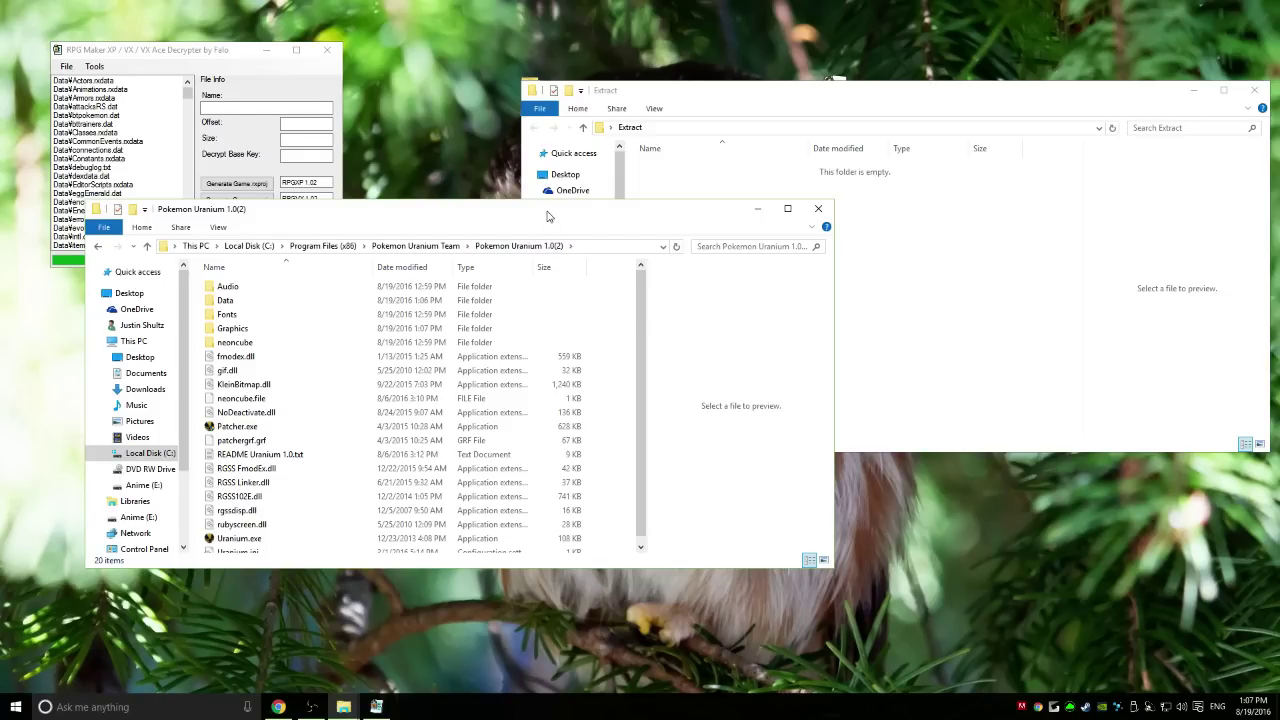
drag(546, 212, 629, 158)
scroll(378, 396, down, 1)
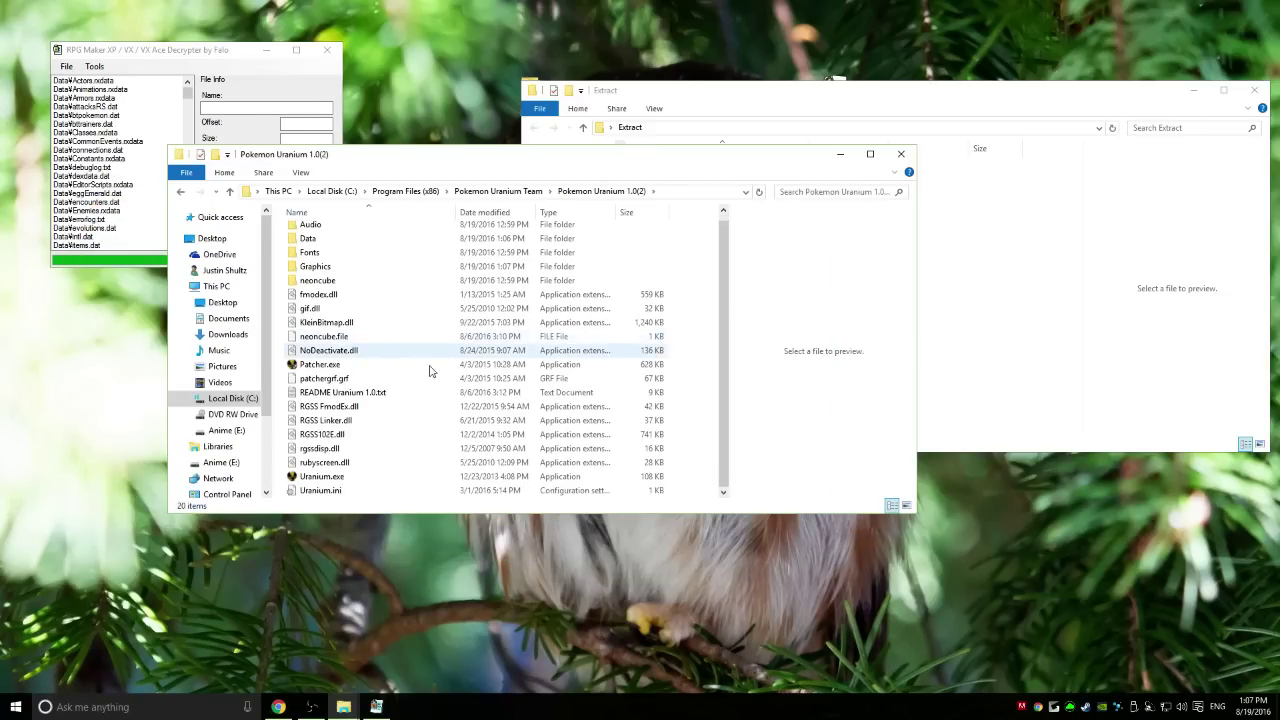
Step: Launch Uranium.exe, pass the title screen, and lower Pokemon Uranium's volume in Volume Mixer
double_click(320, 477)
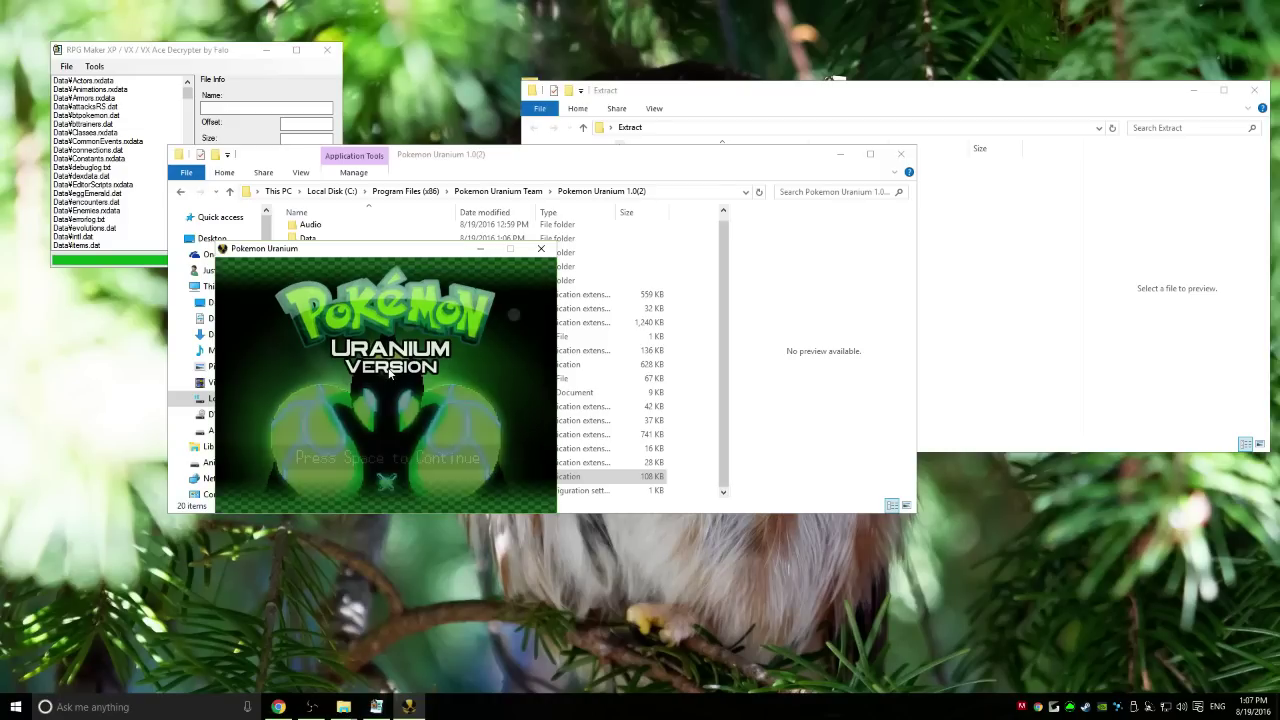
key(space)
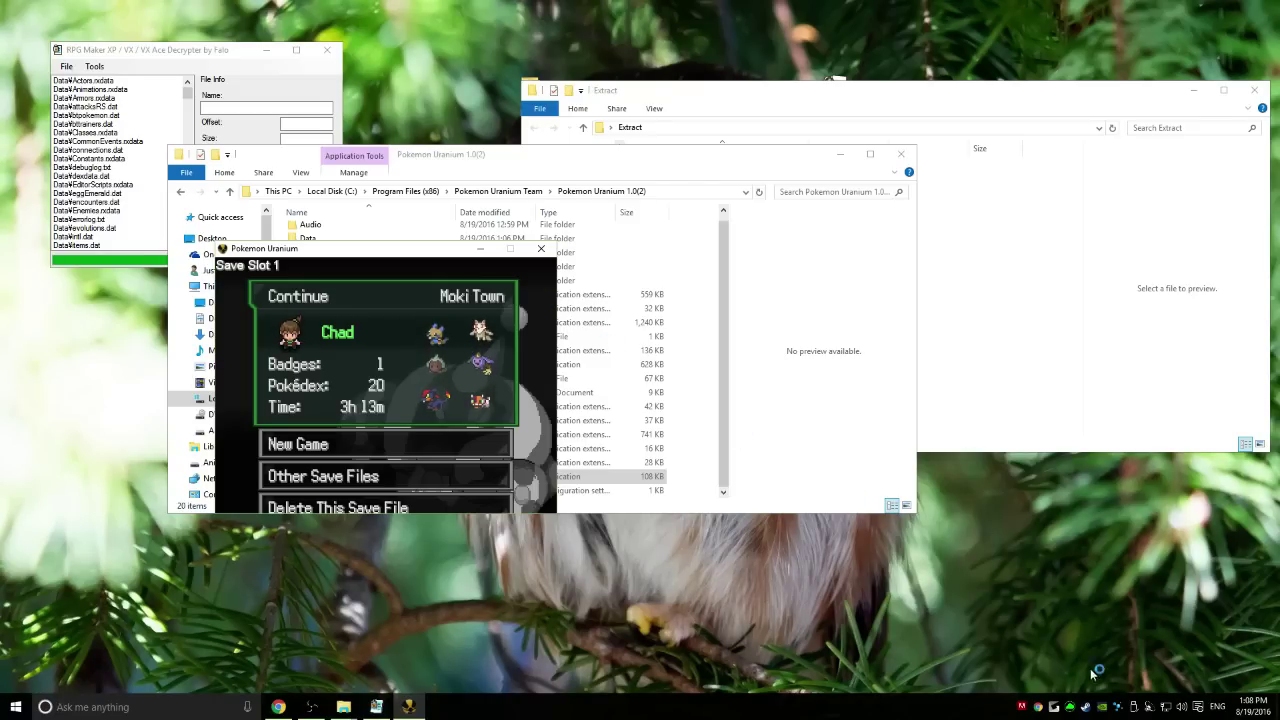
click(1182, 707)
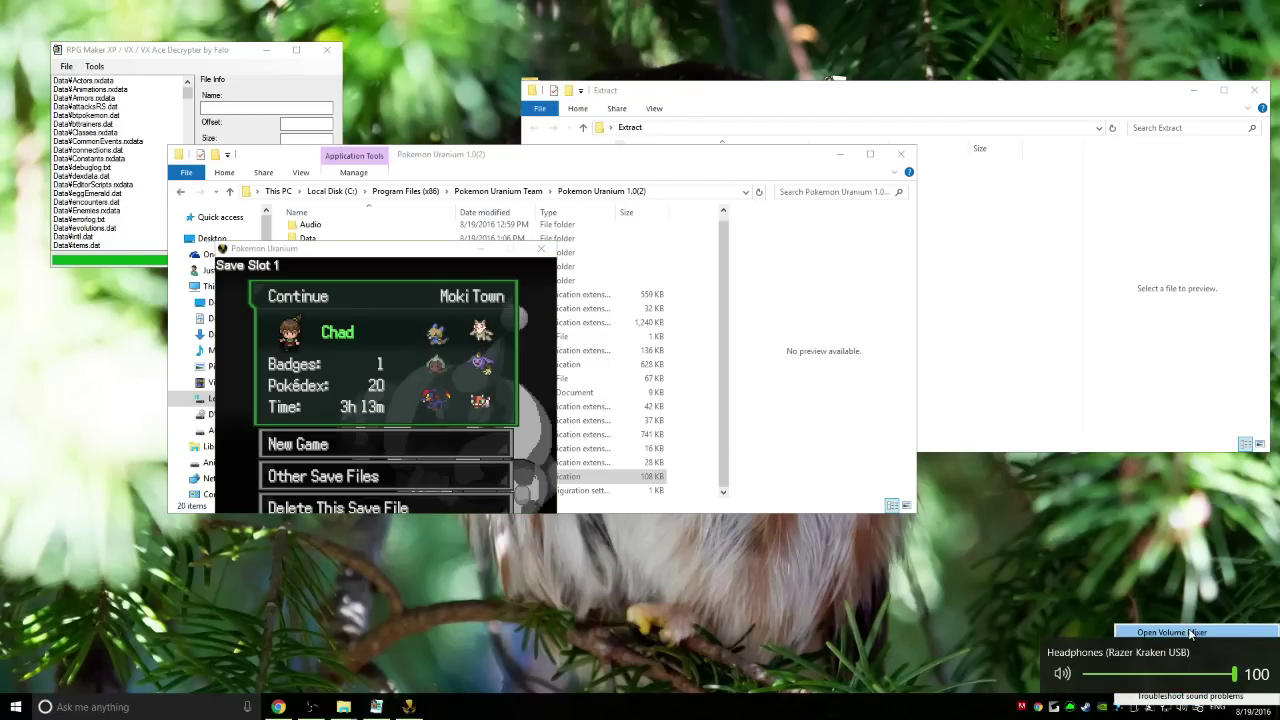
click(1172, 632)
drag(1152, 572, 1147, 636)
Step: Continue the saved game and walk the character around Moki Town with the arrow keys
click(420, 383)
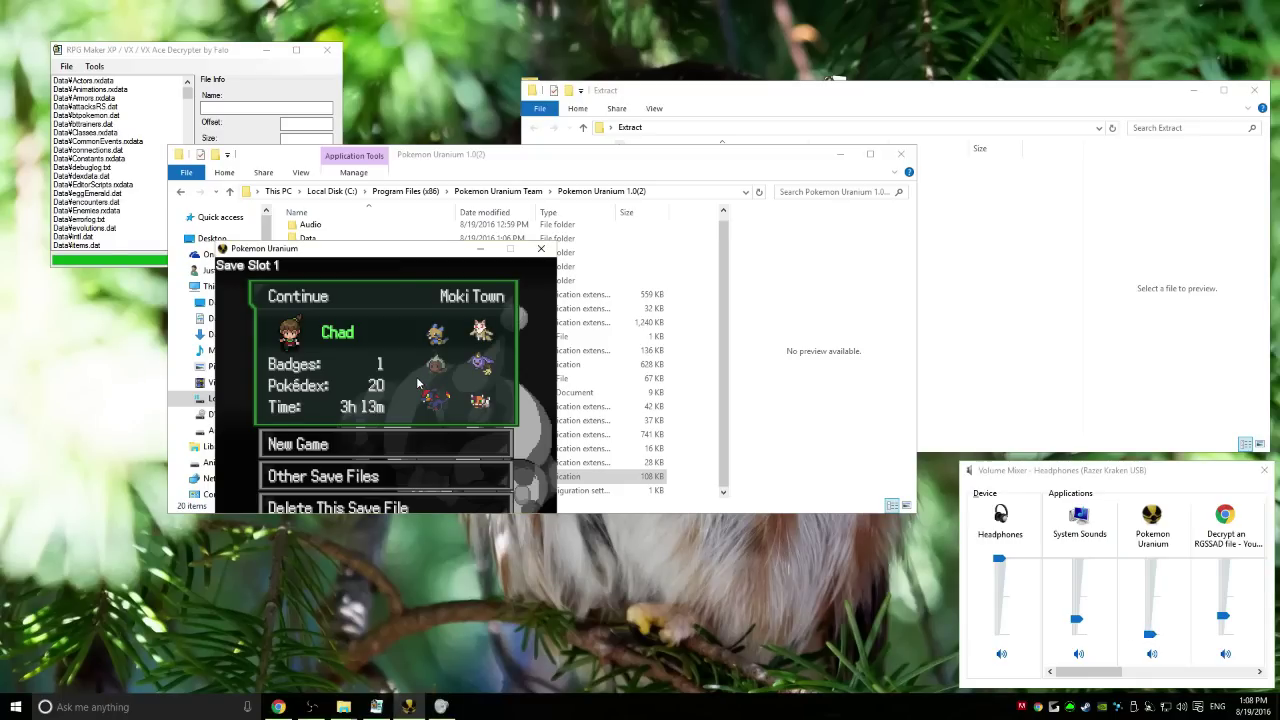
key(Return)
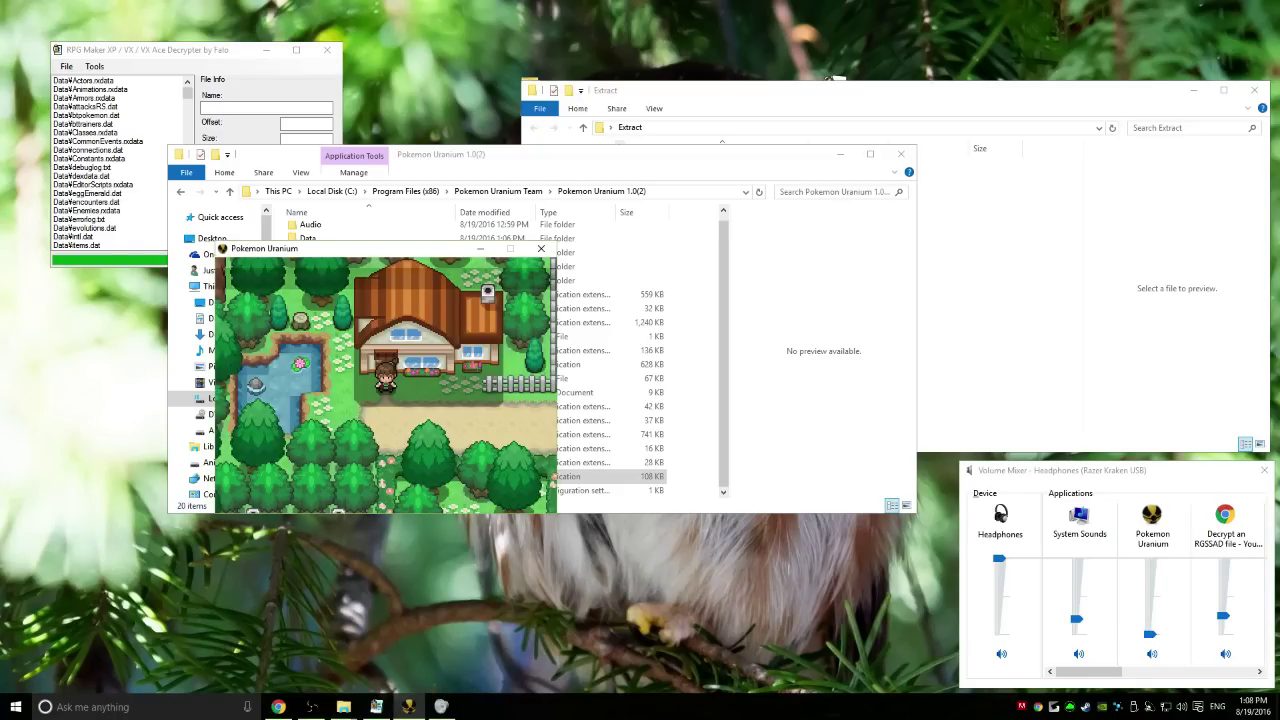
key(Down)
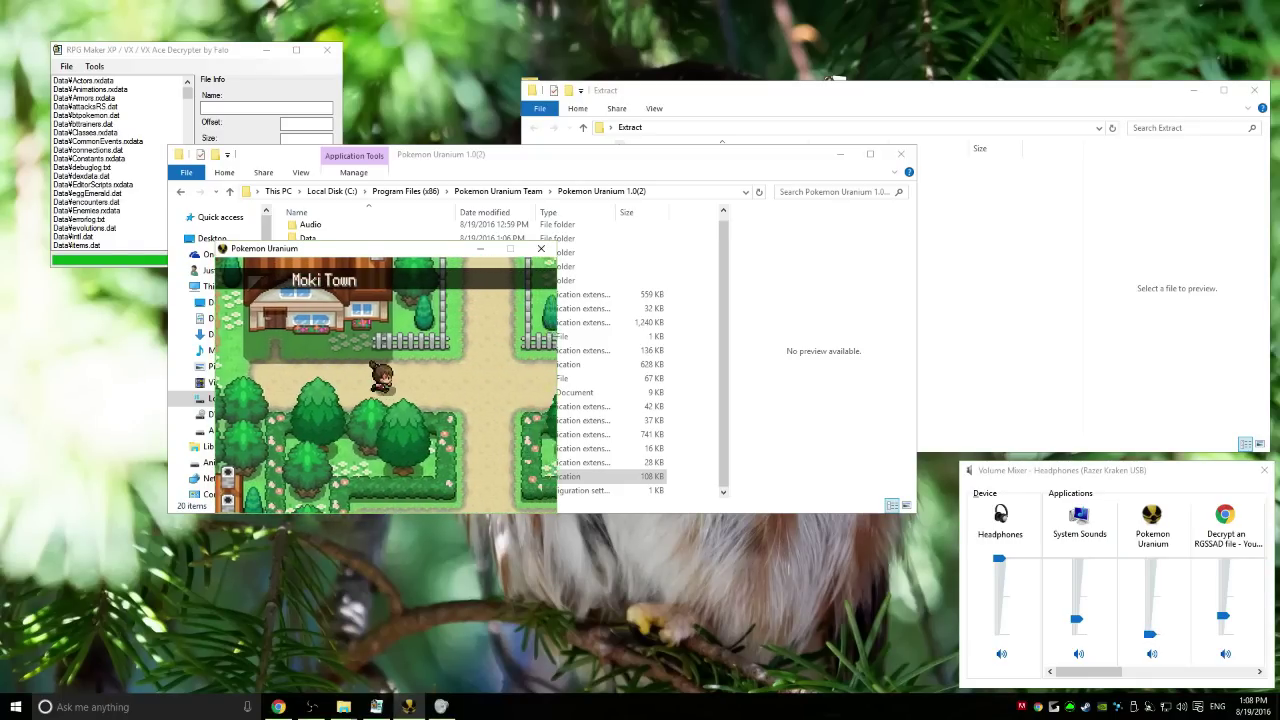
key(Down)
key(Right)
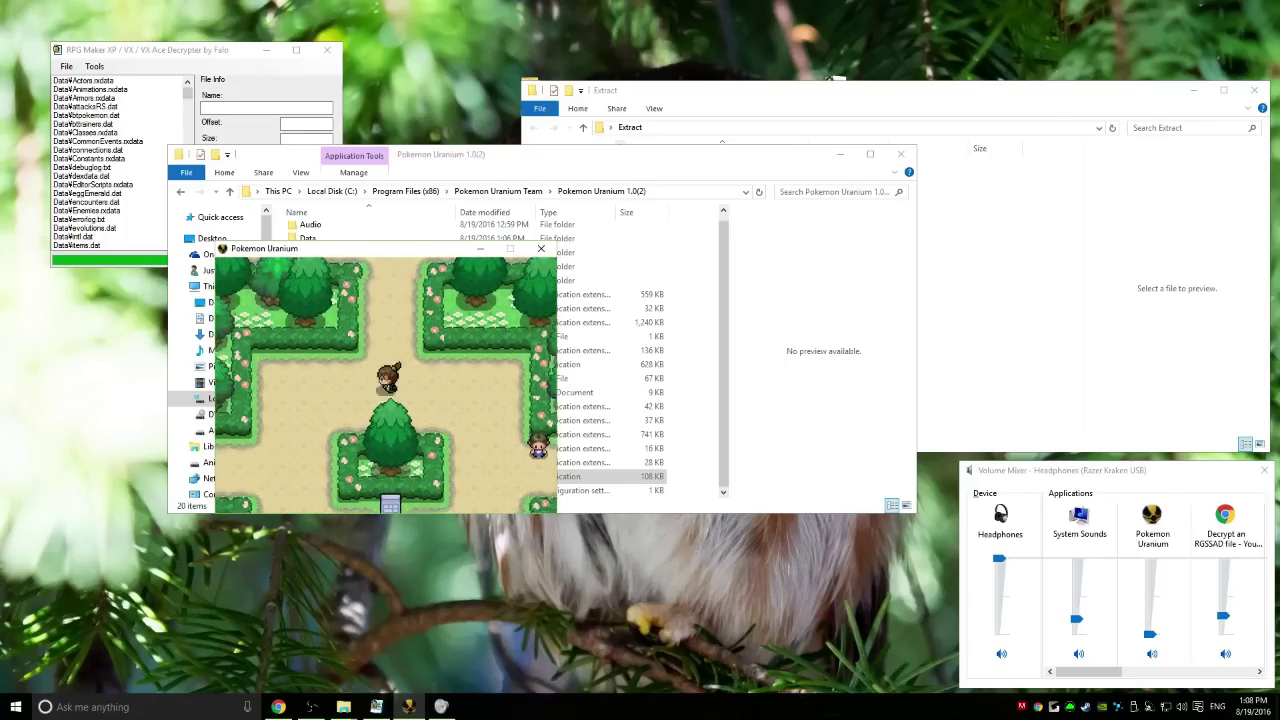
key(Left)
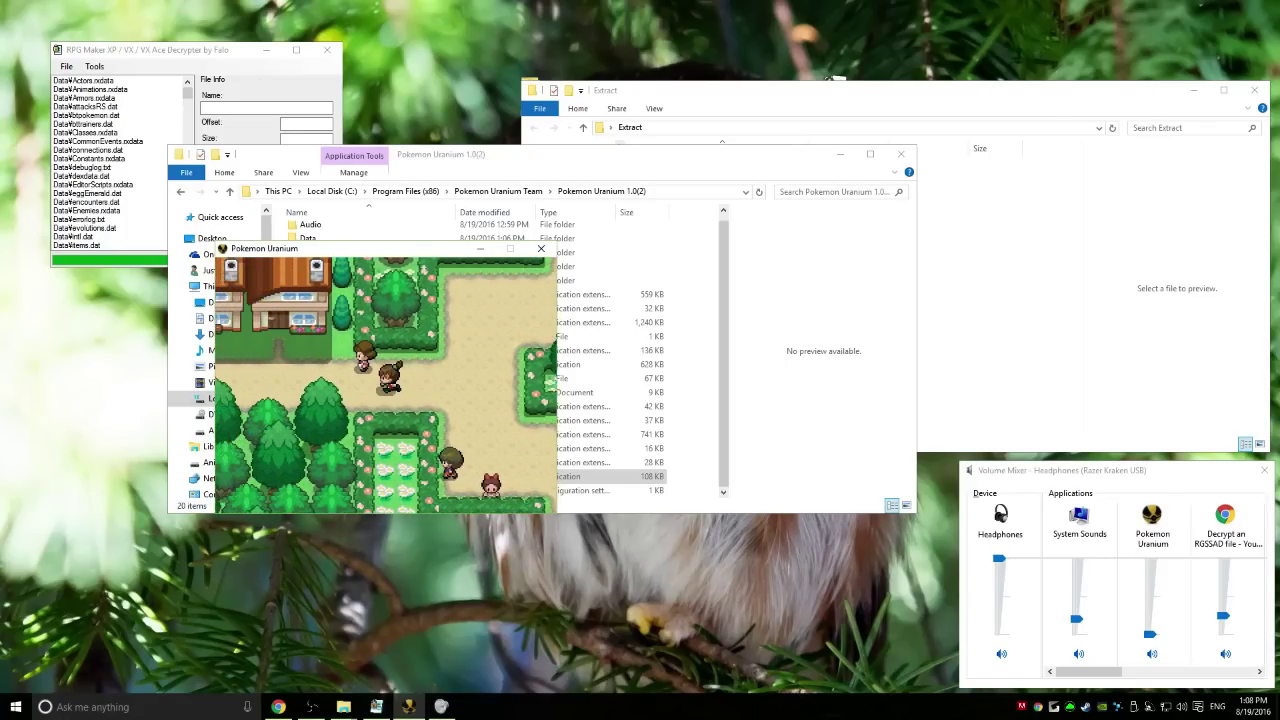
key(Left)
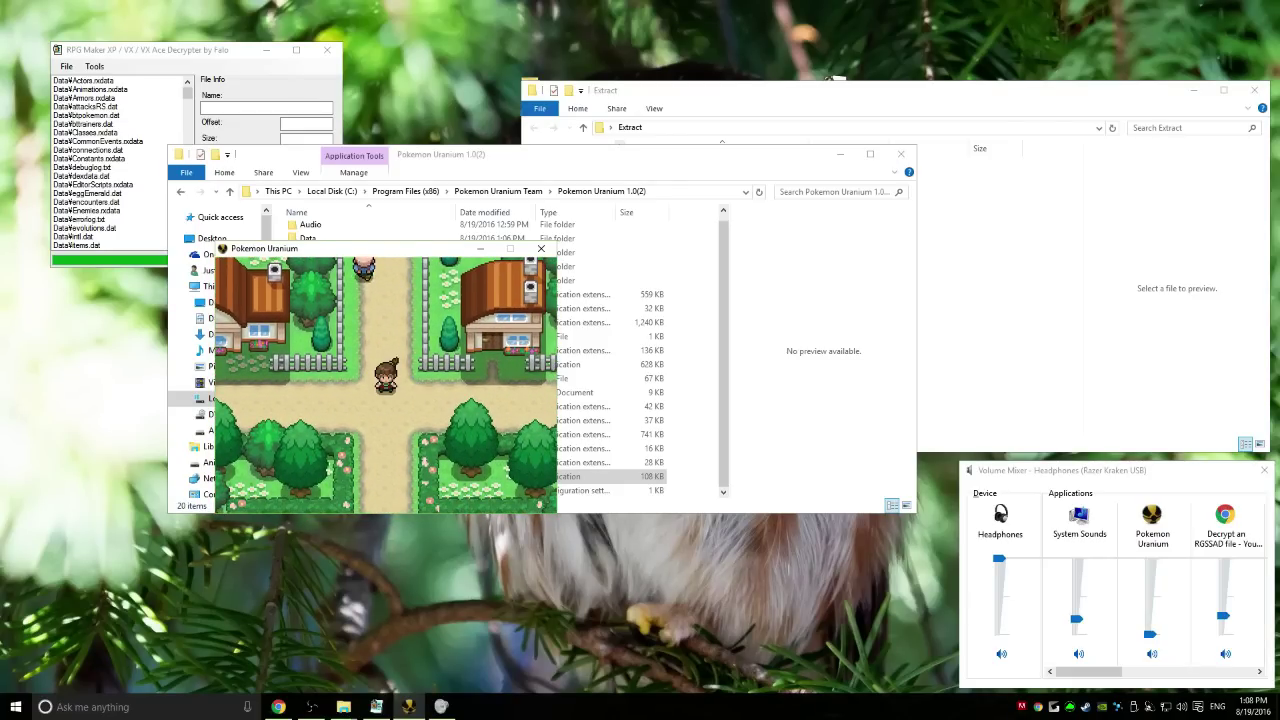
Step: Close Volume Mixer, both Explorer windows and the decrypter, then move the game window up
click(1263, 471)
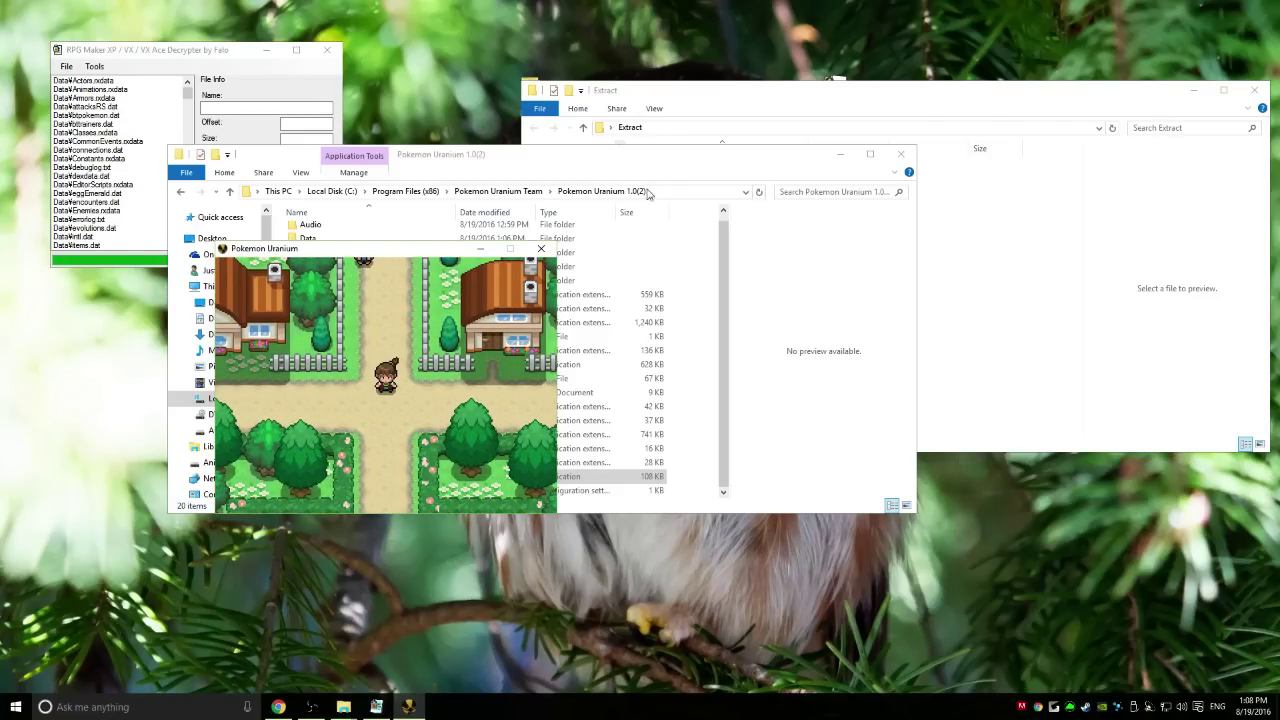
drag(622, 161, 968, 118)
click(1247, 112)
click(1254, 90)
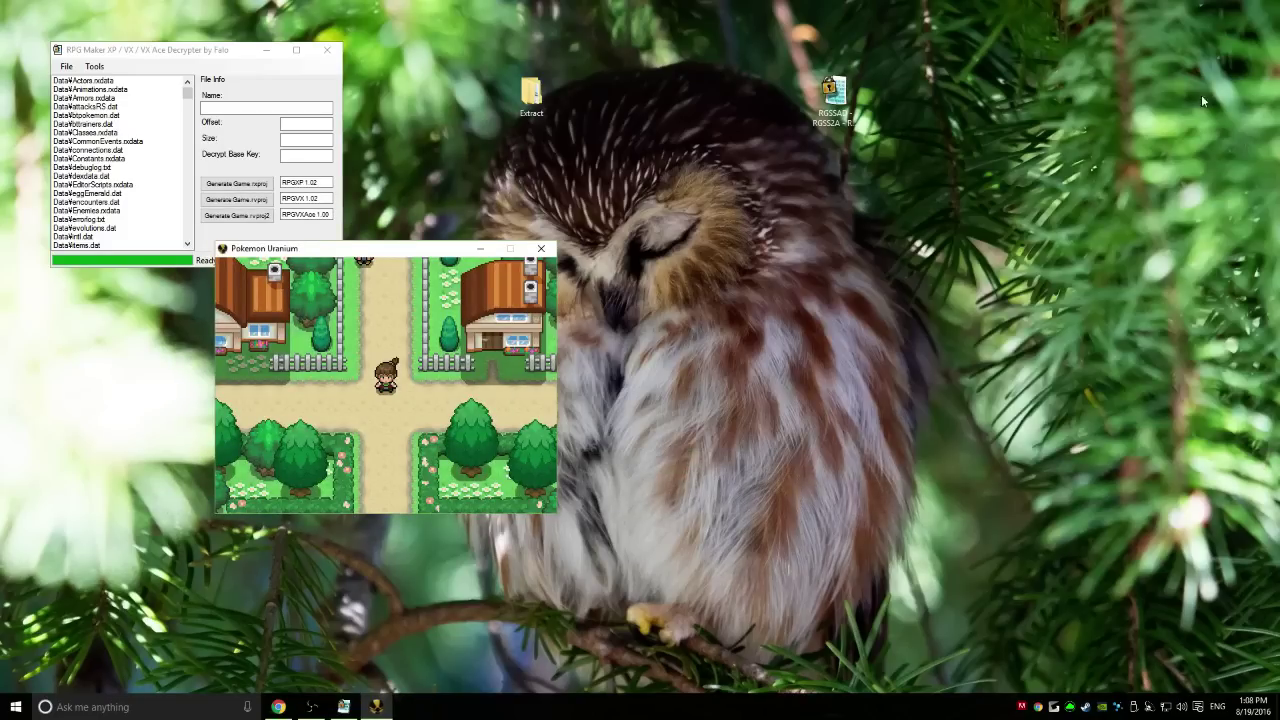
click(326, 50)
drag(388, 255, 460, 145)
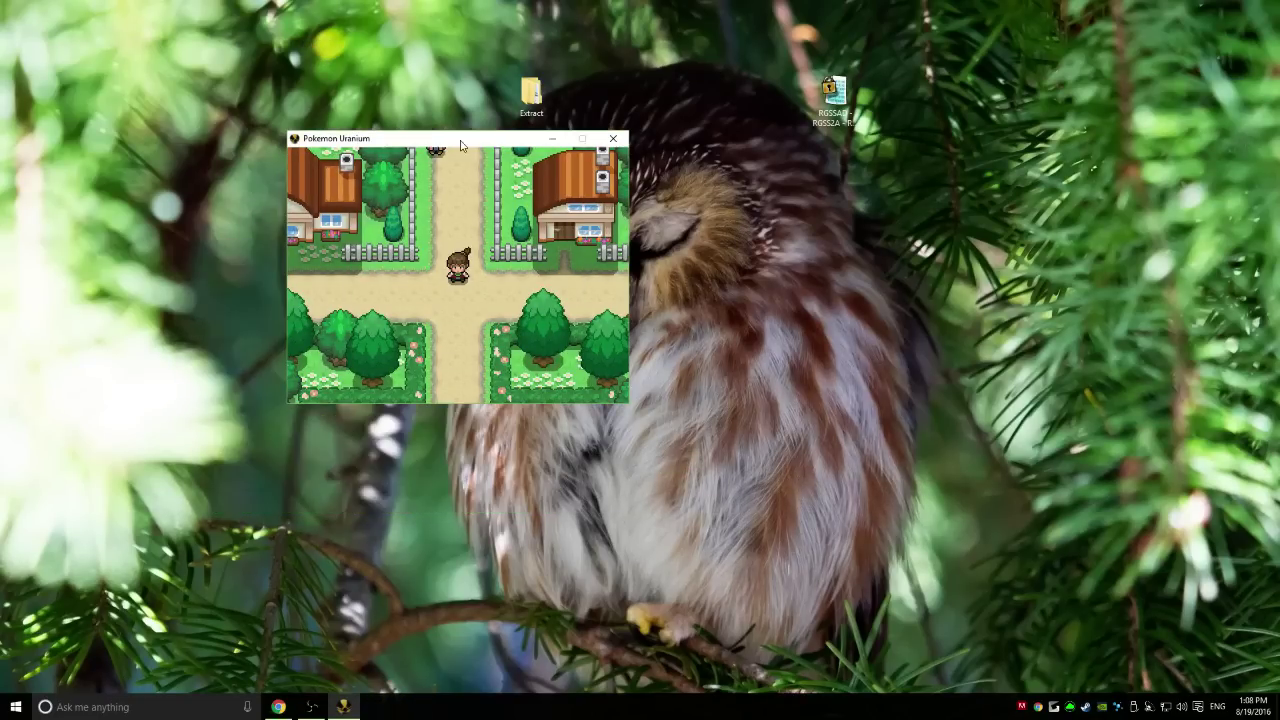